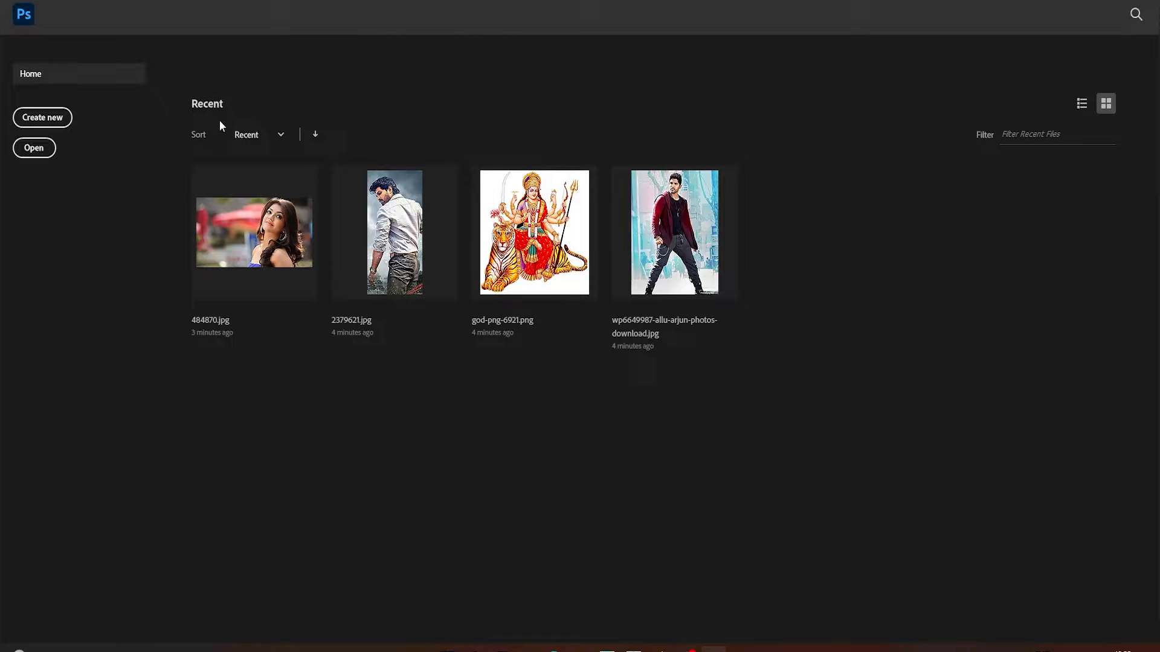
Open the image 2784776 from the Downloads folder
{"action": "left_click", "coordinate": [1083, 106]}
{"action": "left_click", "coordinate": [1106, 104]}
{"action": "left_click", "coordinate": [33, 148]}
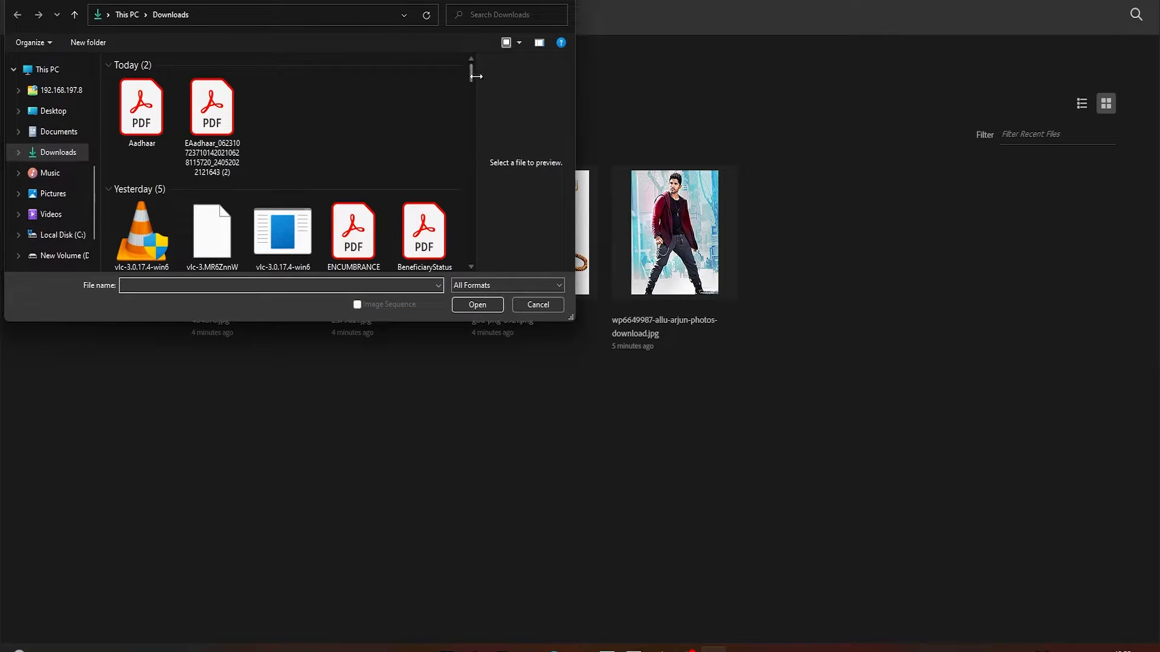
{"action": "left_click_drag", "start_coordinate": [471, 75], "coordinate": [474, 256]}
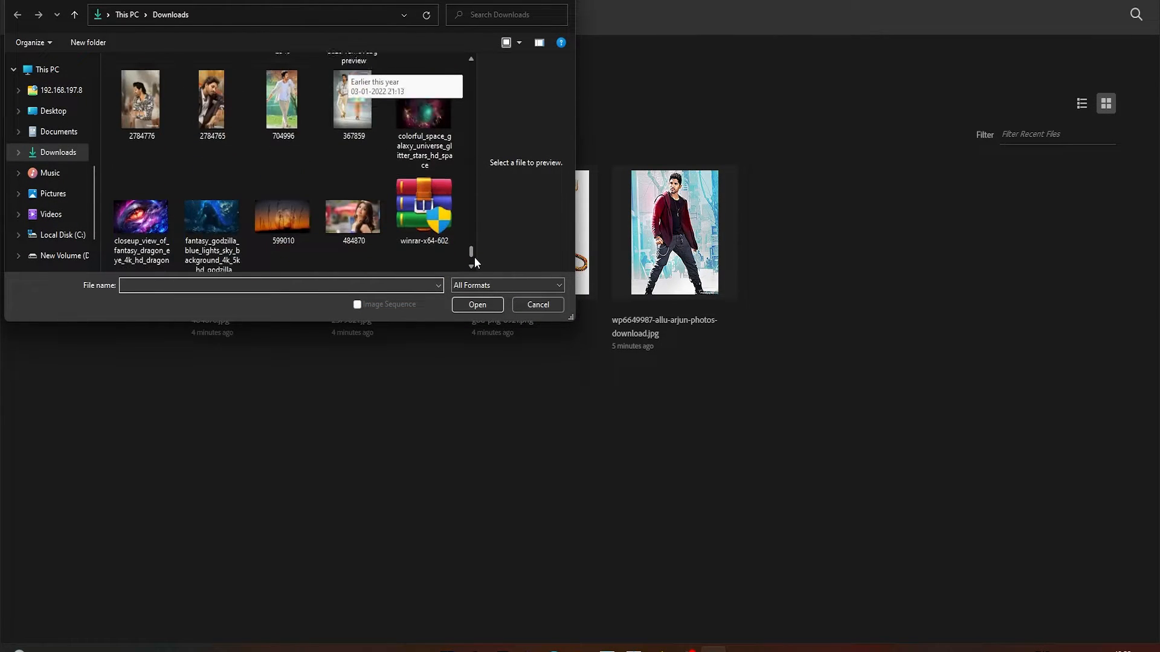
{"action": "left_click", "coordinate": [156, 100]}
{"action": "left_click", "coordinate": [476, 304]}
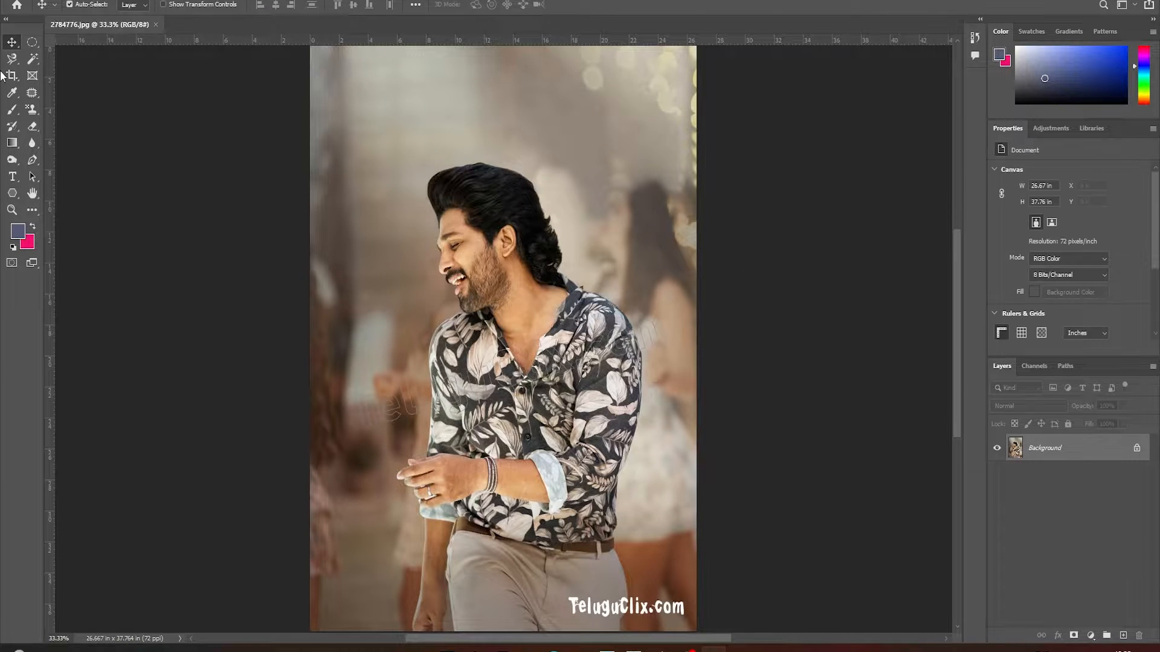
Start a new document and examine the Photo, Print, Art & Illustration, Web, Mobile, and Film & Video presets
{"action": "left_click", "coordinate": [17, 5]}
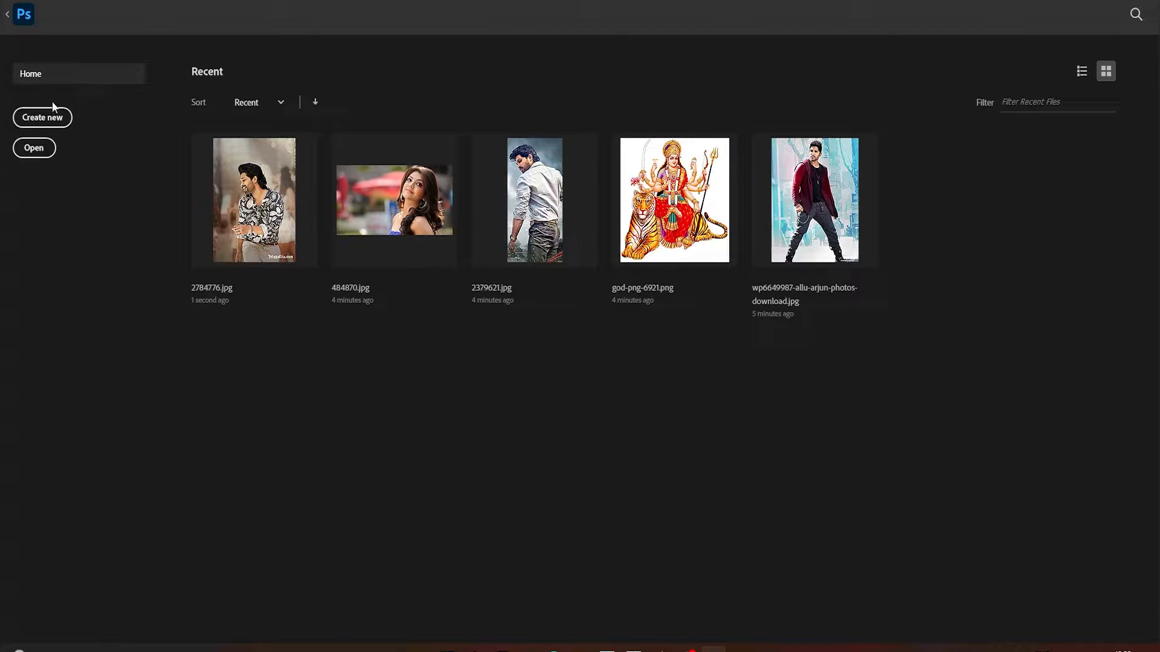
{"action": "left_click", "coordinate": [45, 118]}
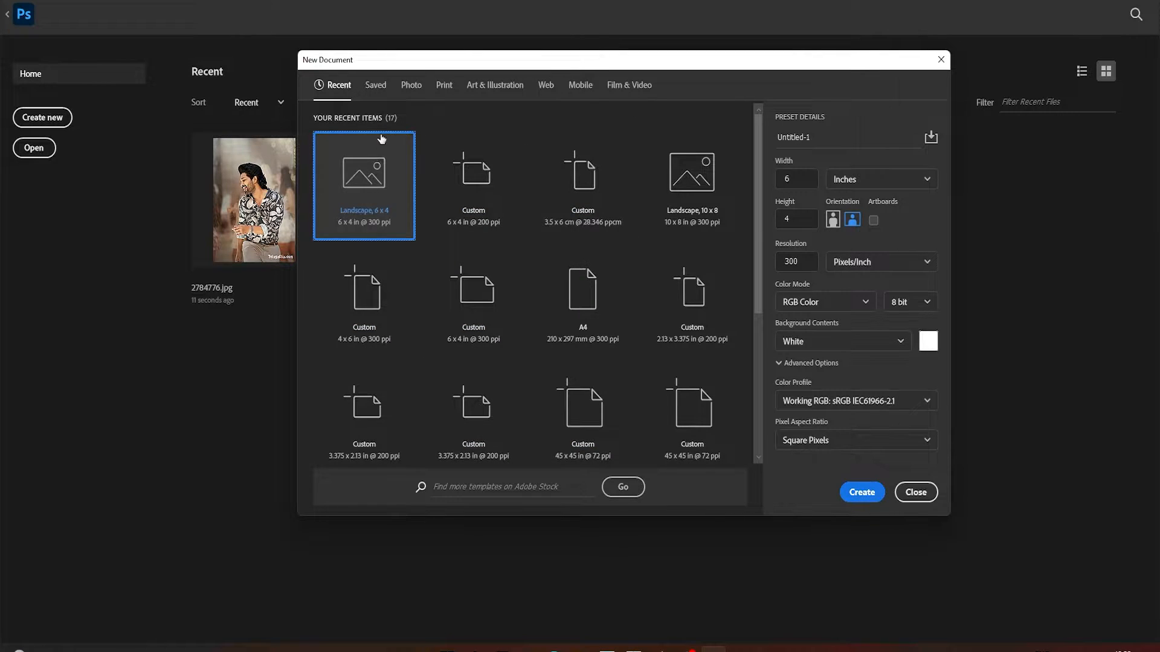
{"action": "left_click", "coordinate": [418, 90]}
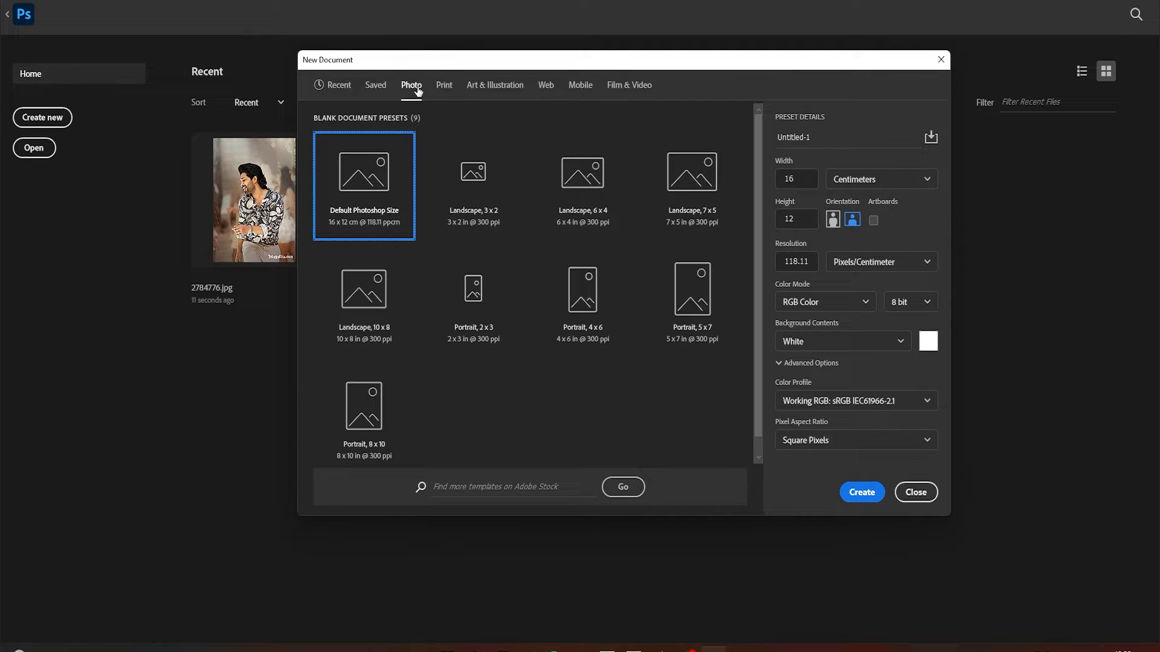
{"action": "left_click", "coordinate": [449, 91]}
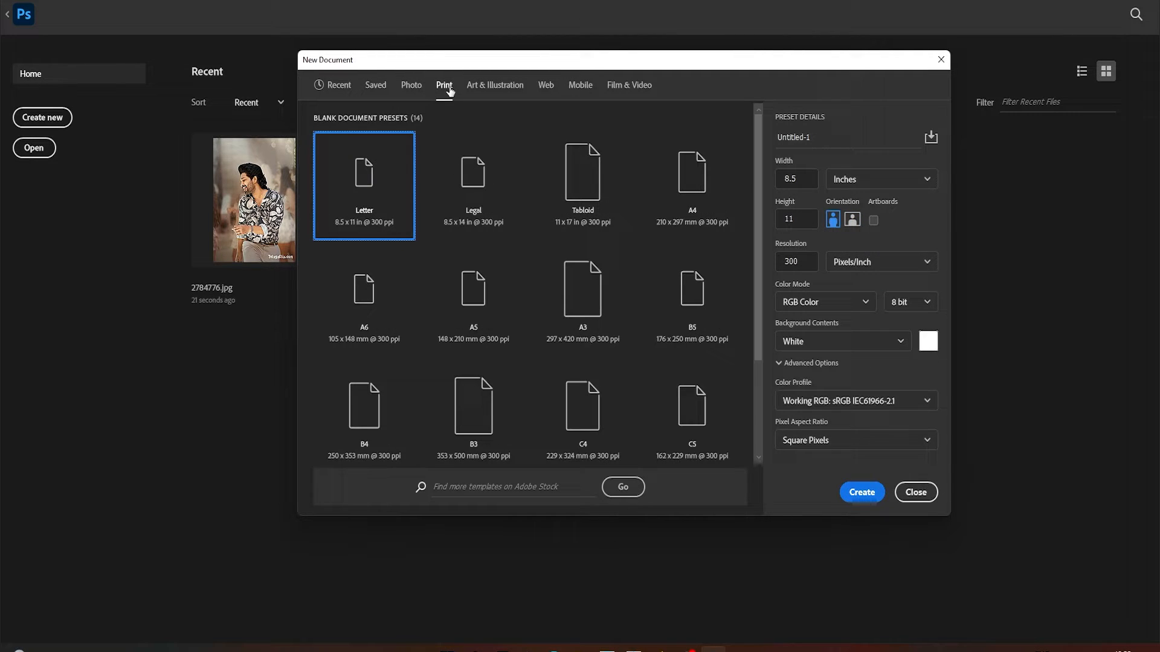
{"action": "left_click", "coordinate": [505, 94]}
{"action": "left_click", "coordinate": [550, 89]}
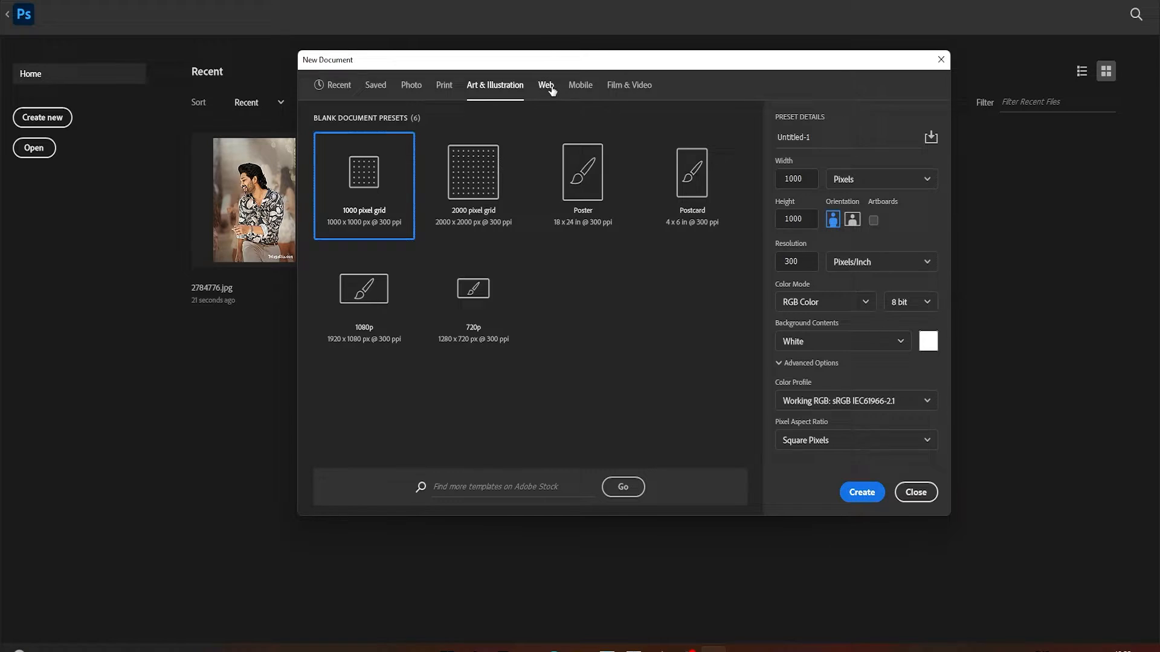
{"action": "left_click", "coordinate": [582, 95]}
{"action": "left_click", "coordinate": [629, 89]}
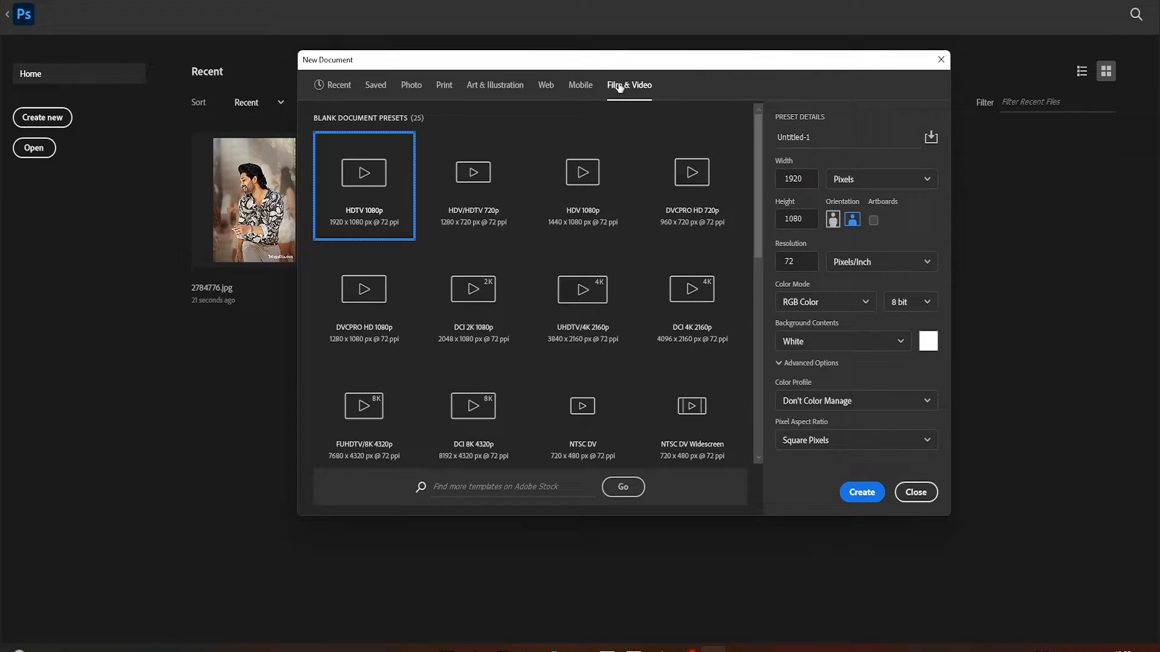
{"action": "left_click", "coordinate": [568, 91]}
{"action": "left_click", "coordinate": [549, 92]}
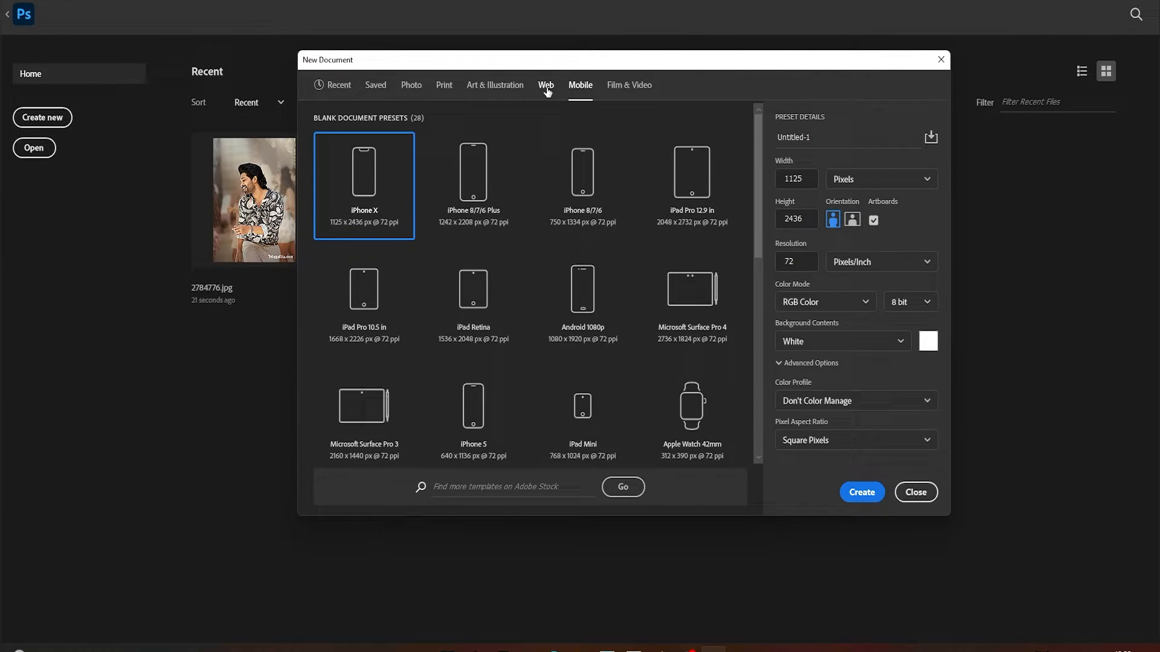
{"action": "left_click", "coordinate": [501, 94]}
{"action": "left_click", "coordinate": [447, 92]}
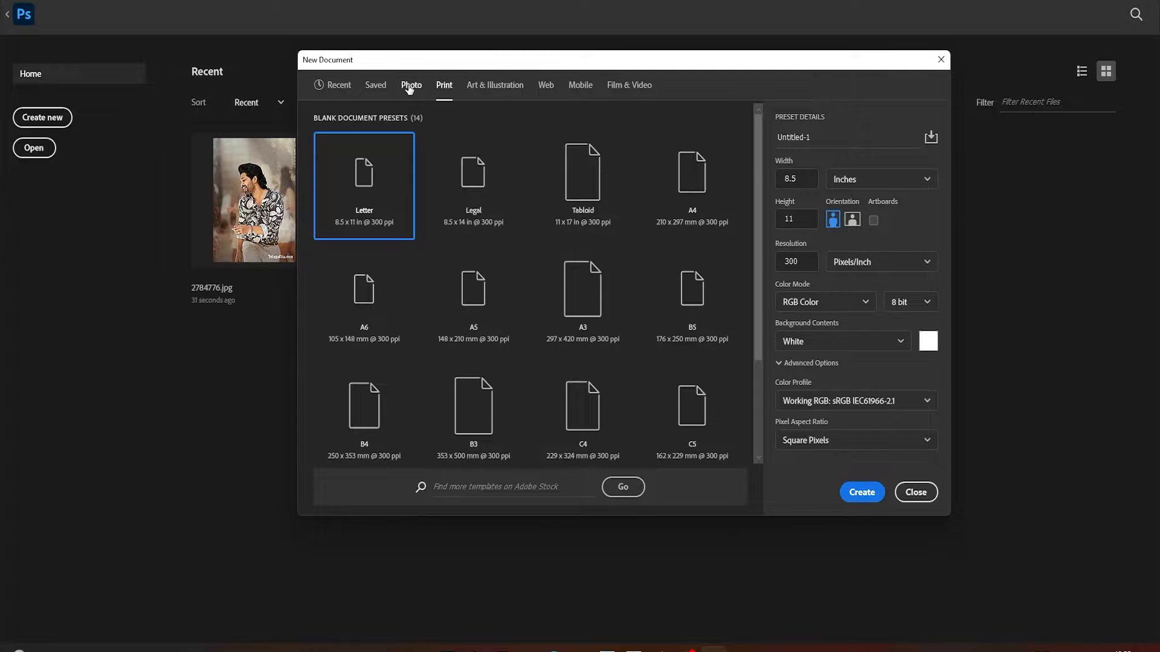
{"action": "left_click", "coordinate": [410, 90]}
{"action": "left_click", "coordinate": [809, 181]}
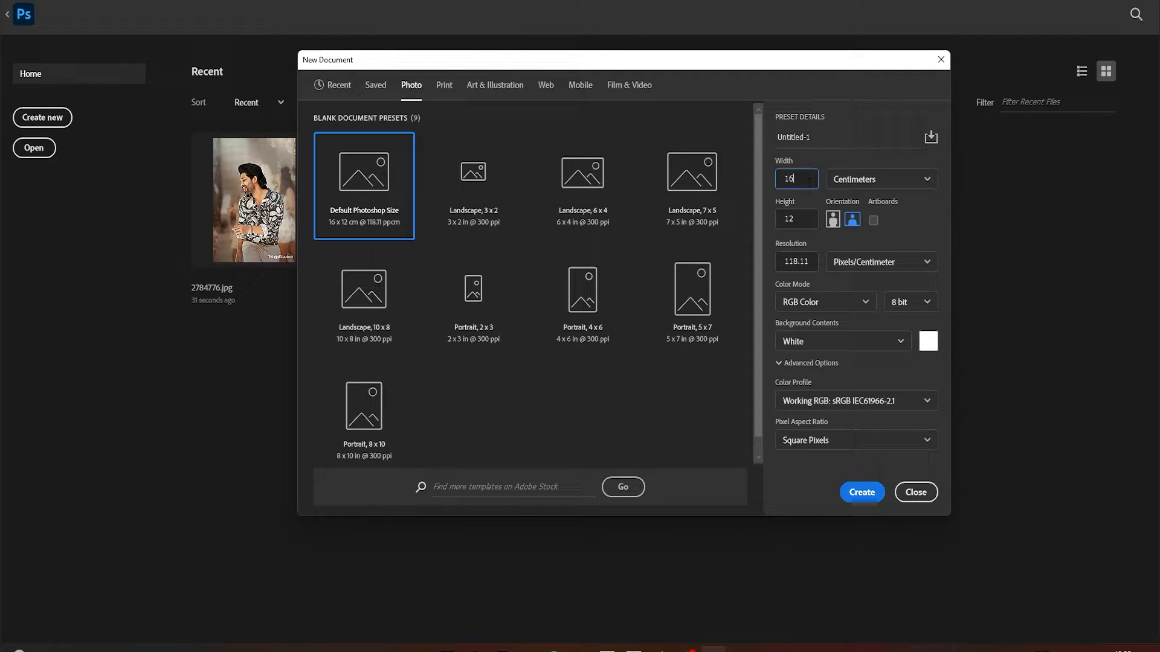
{"action": "left_click", "coordinate": [444, 88]}
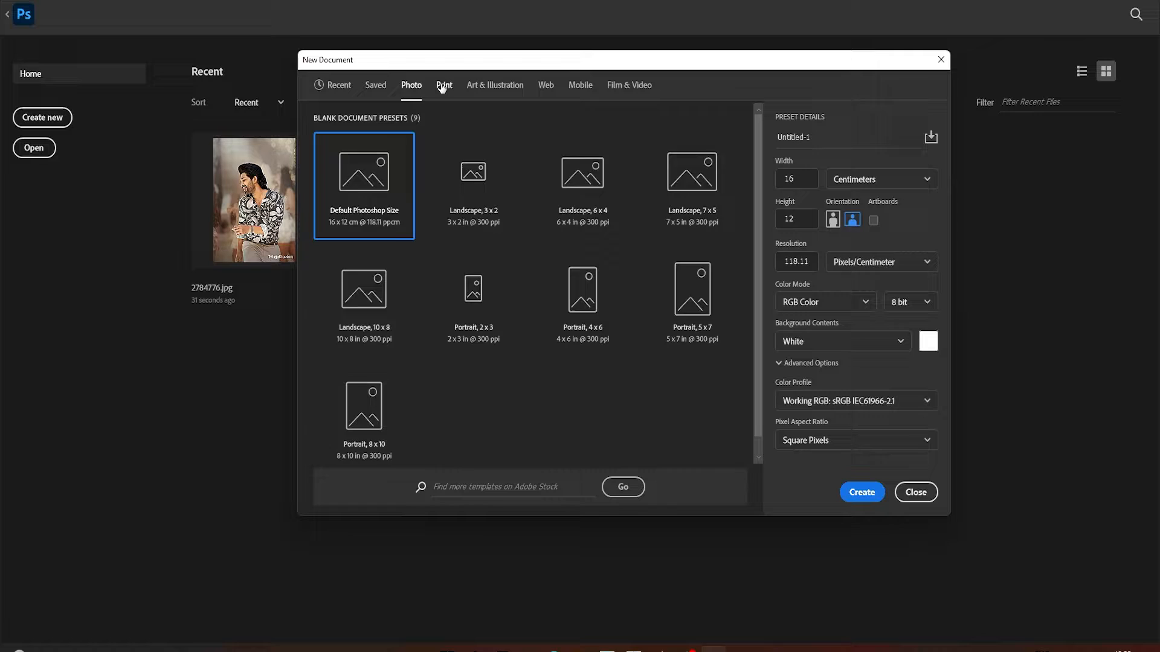
{"action": "left_click", "coordinate": [494, 89]}
{"action": "left_click", "coordinate": [546, 87]}
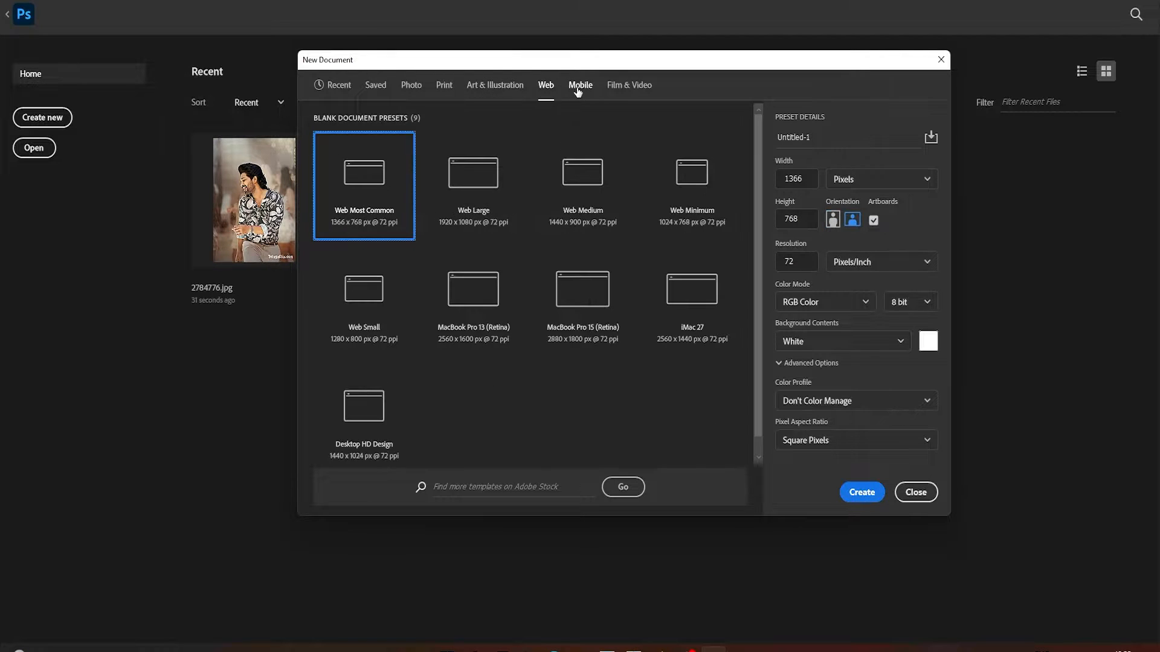
{"action": "left_click", "coordinate": [580, 87]}
{"action": "left_click", "coordinate": [629, 86]}
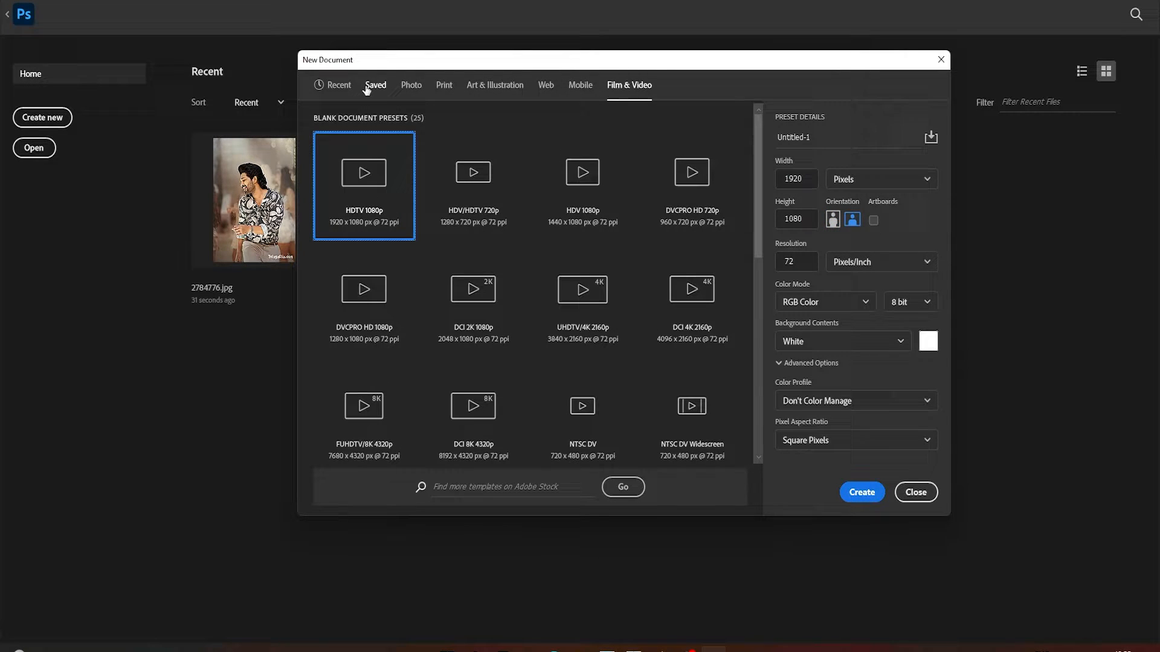
Create a new document from the Photo preset Landscape, 6 x 4, at 300 ppi
{"action": "left_click", "coordinate": [412, 88]}
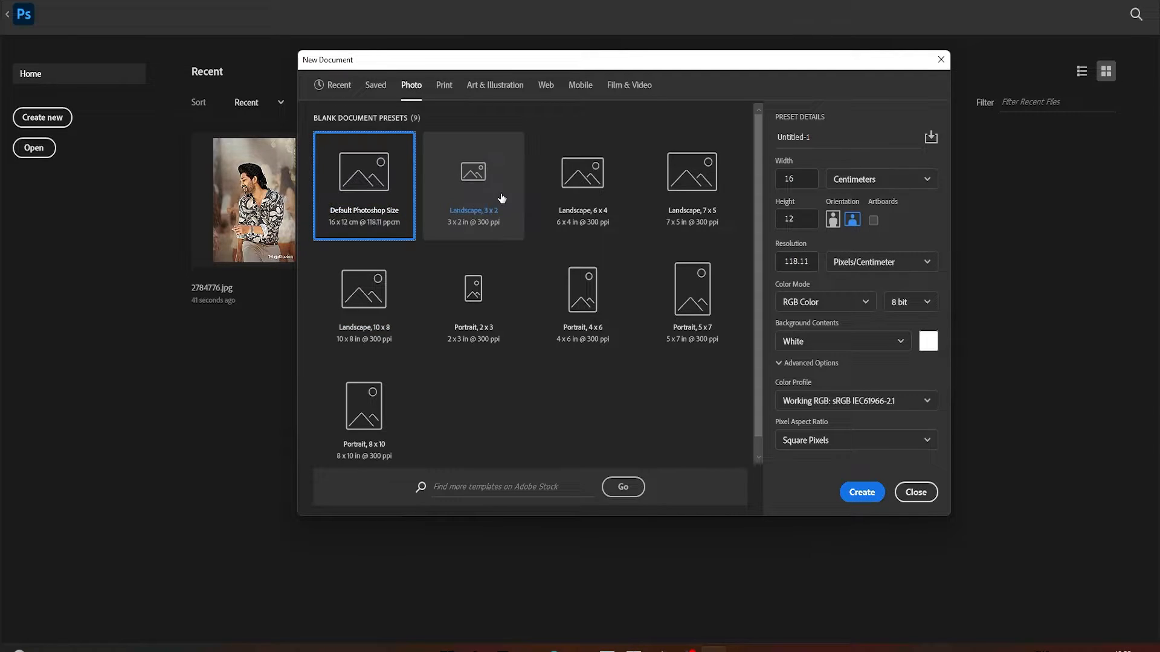
{"action": "left_click", "coordinate": [580, 201]}
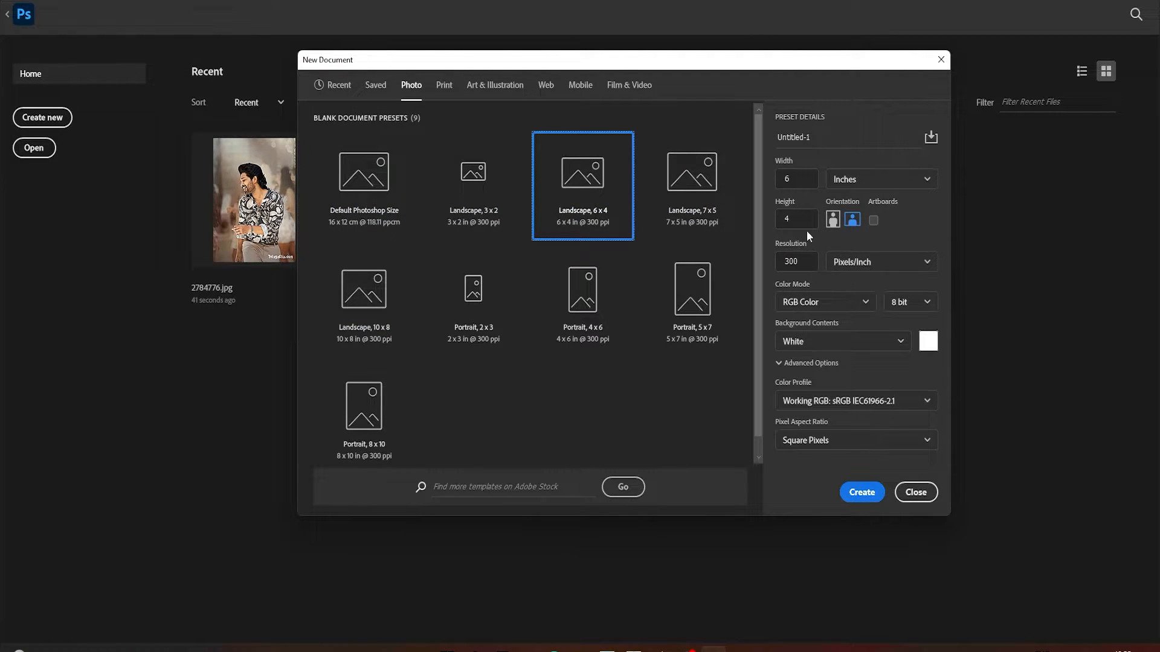
{"action": "left_click", "coordinate": [862, 493]}
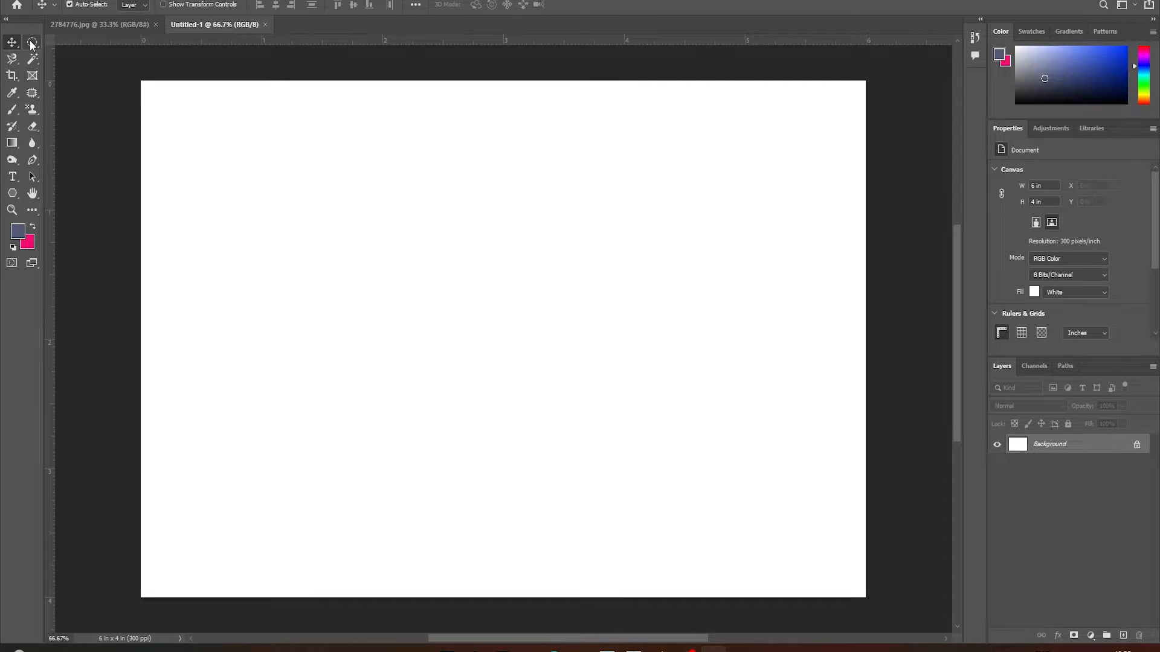
Look at the Magnetic Lasso and Magic Wand options, and switch the tool strip between layouts, ending on a single column
{"action": "left_click", "coordinate": [13, 59]}
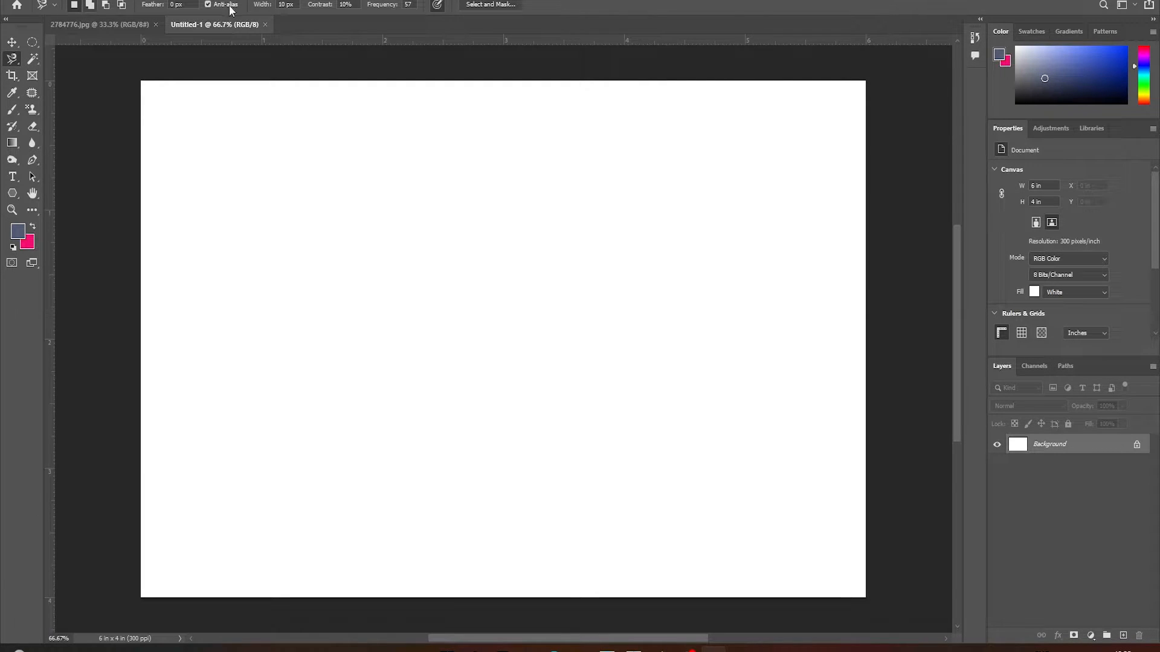
{"action": "left_click", "coordinate": [33, 58]}
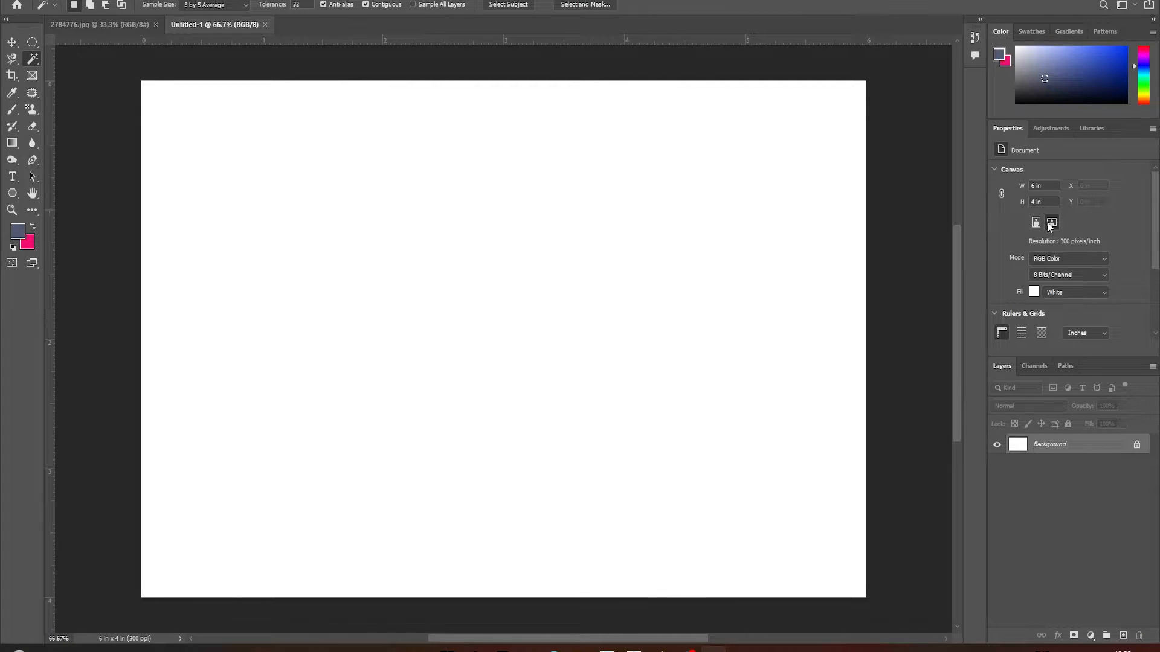
{"action": "left_click", "coordinate": [8, 17]}
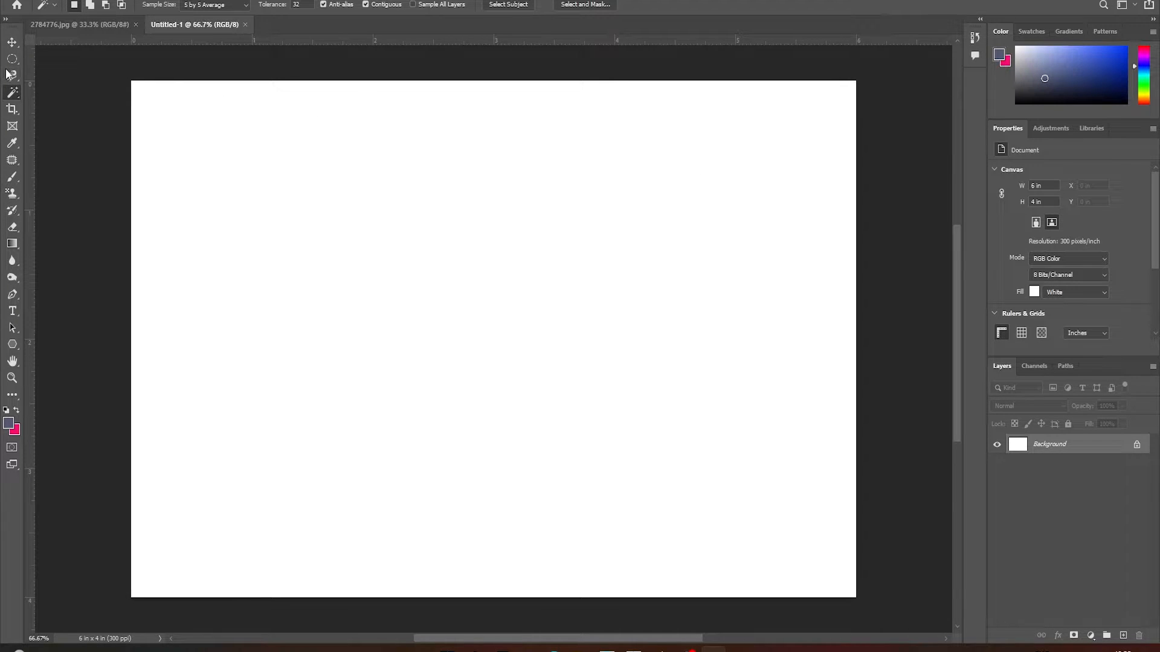
{"action": "left_click", "coordinate": [7, 20]}
{"action": "left_click", "coordinate": [6, 20]}
{"action": "left_click", "coordinate": [8, 22]}
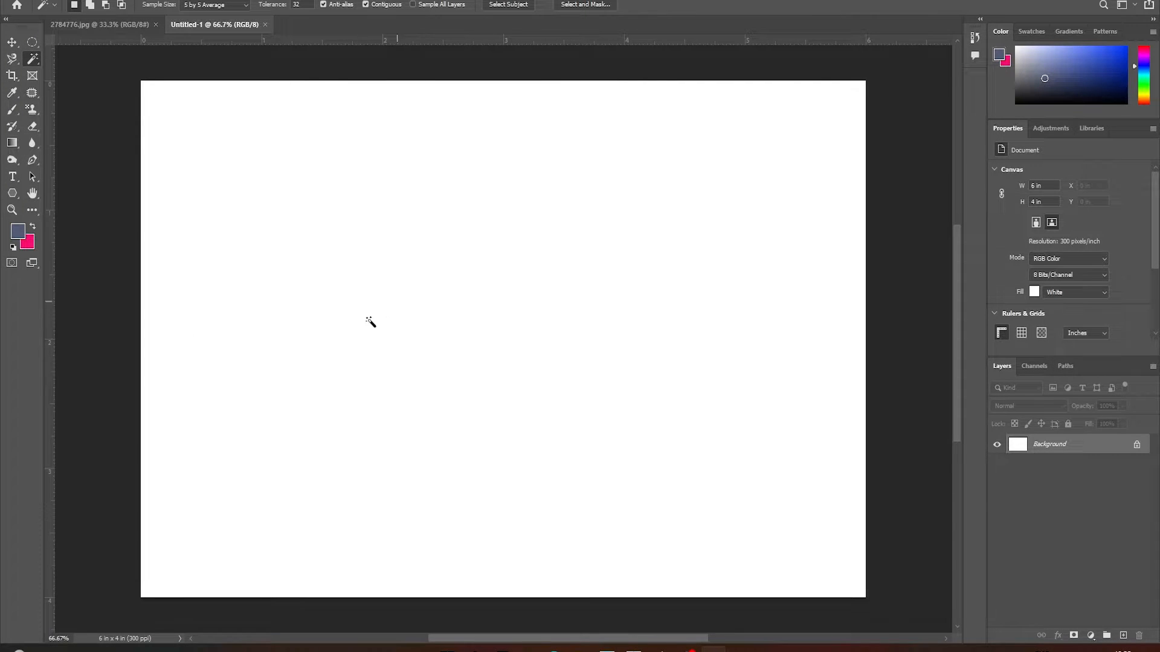
{"action": "left_click", "coordinate": [6, 20]}
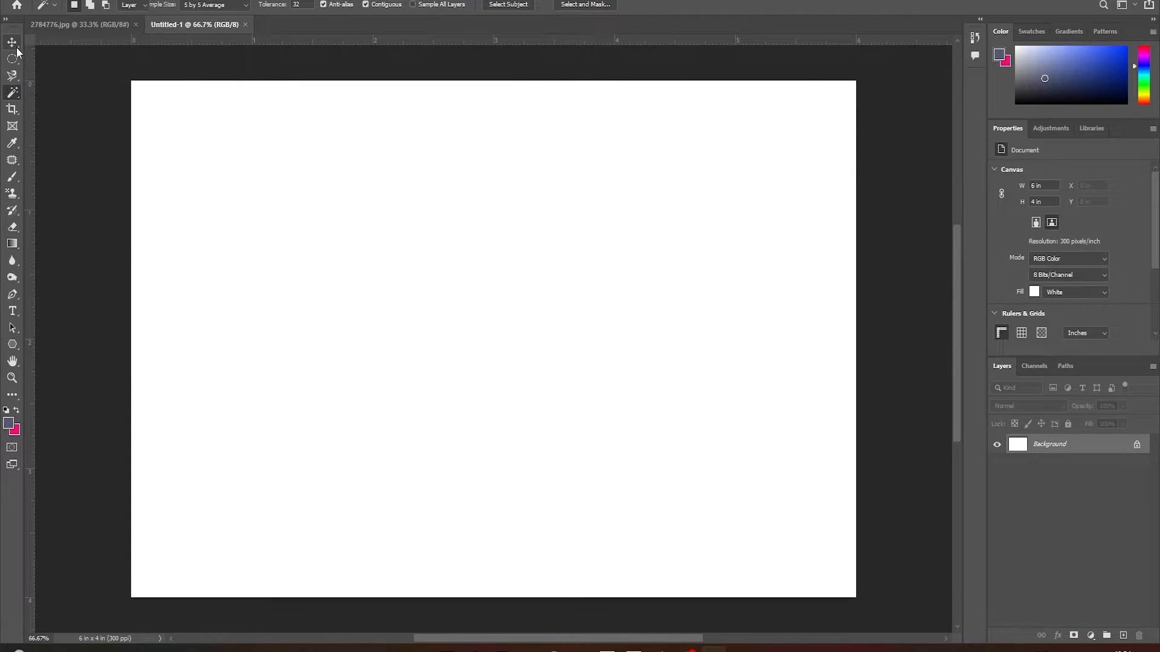
Examine the variants of the Move and Marquee tools and the Move tool's description, keeping the tool strip in a single column
{"action": "left_click_drag", "start_coordinate": [16, 48], "coordinate": [51, 44]}
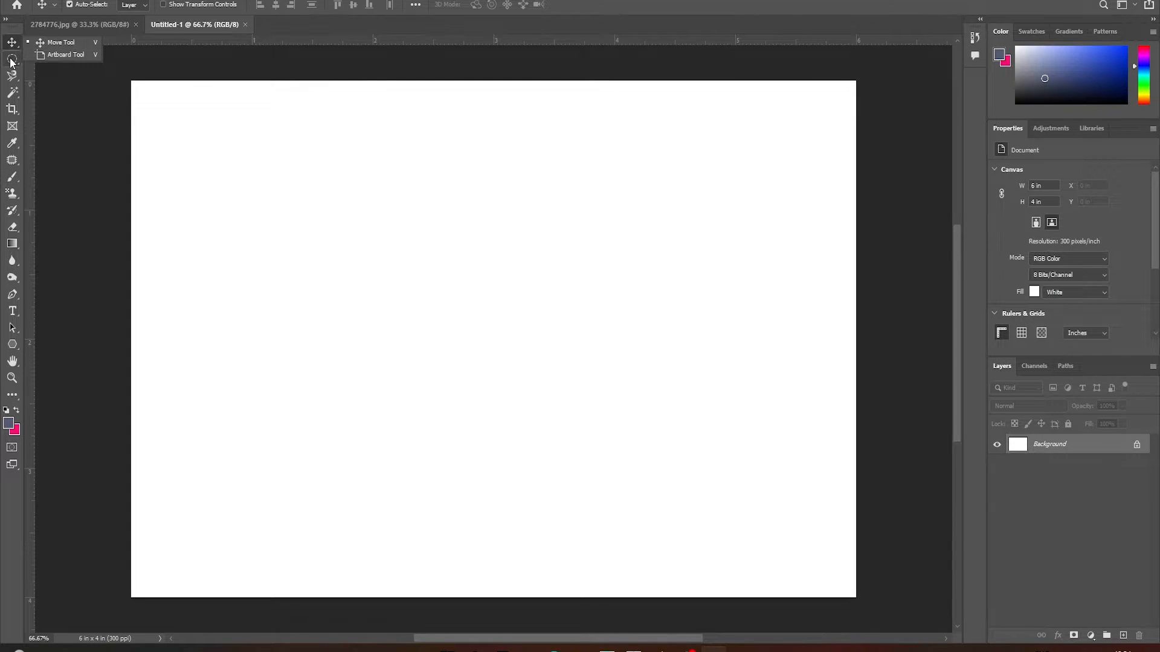
{"action": "left_click_drag", "start_coordinate": [12, 61], "coordinate": [12, 60]}
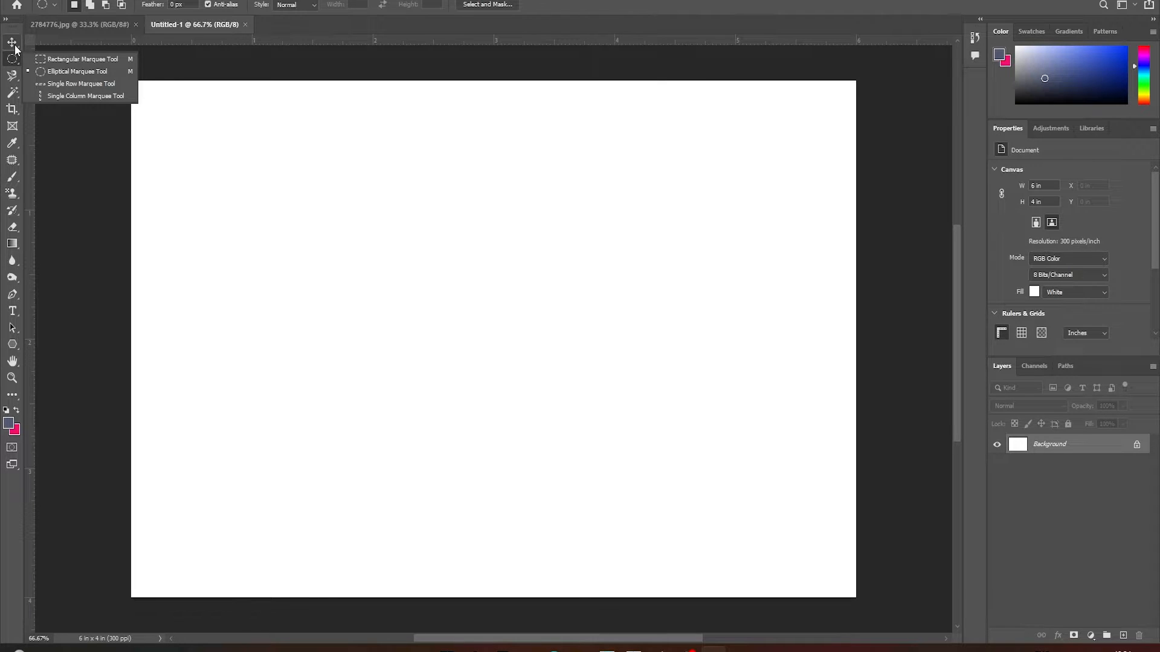
{"action": "left_click", "coordinate": [13, 43]}
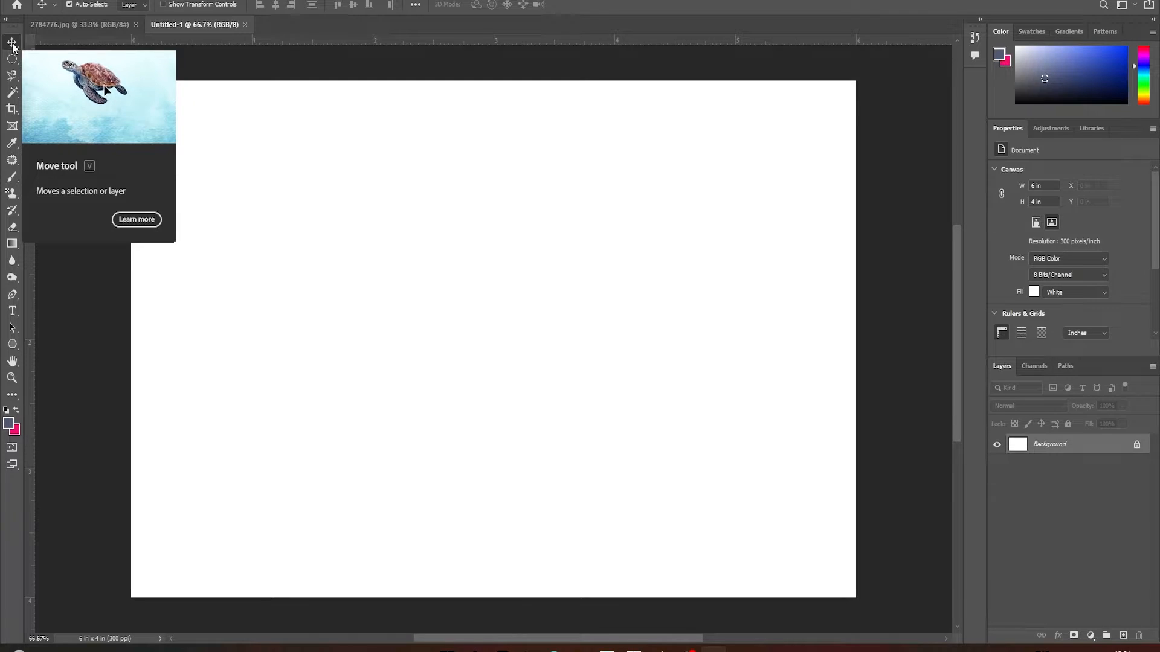
{"action": "left_click", "coordinate": [6, 21]}
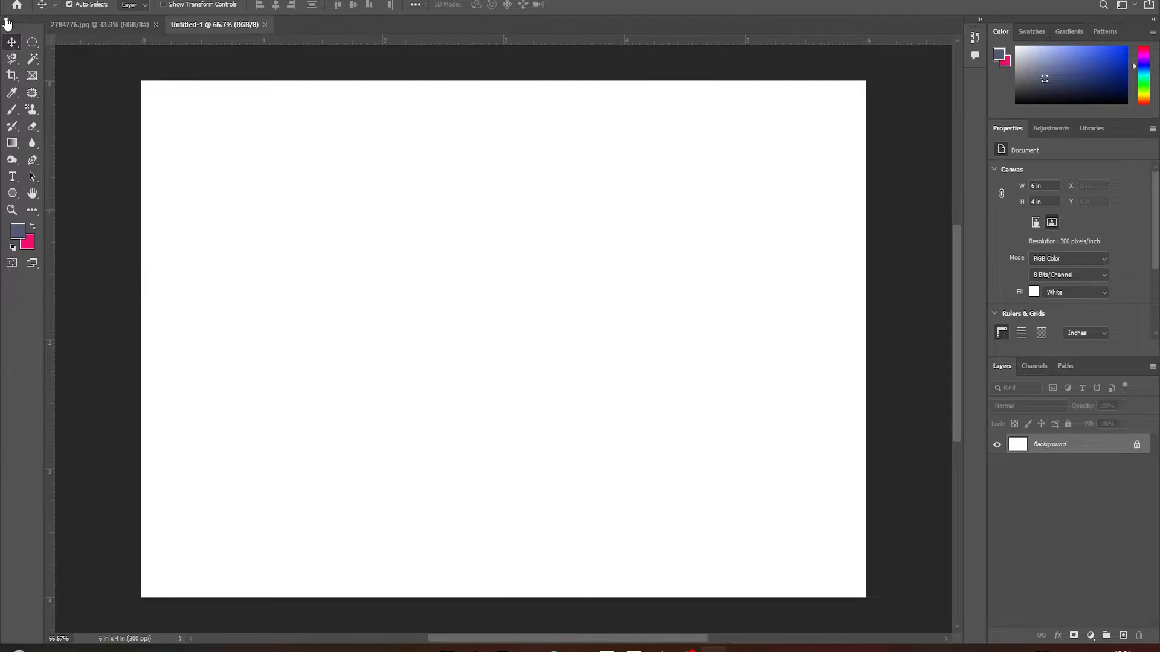
{"action": "left_click", "coordinate": [6, 21]}
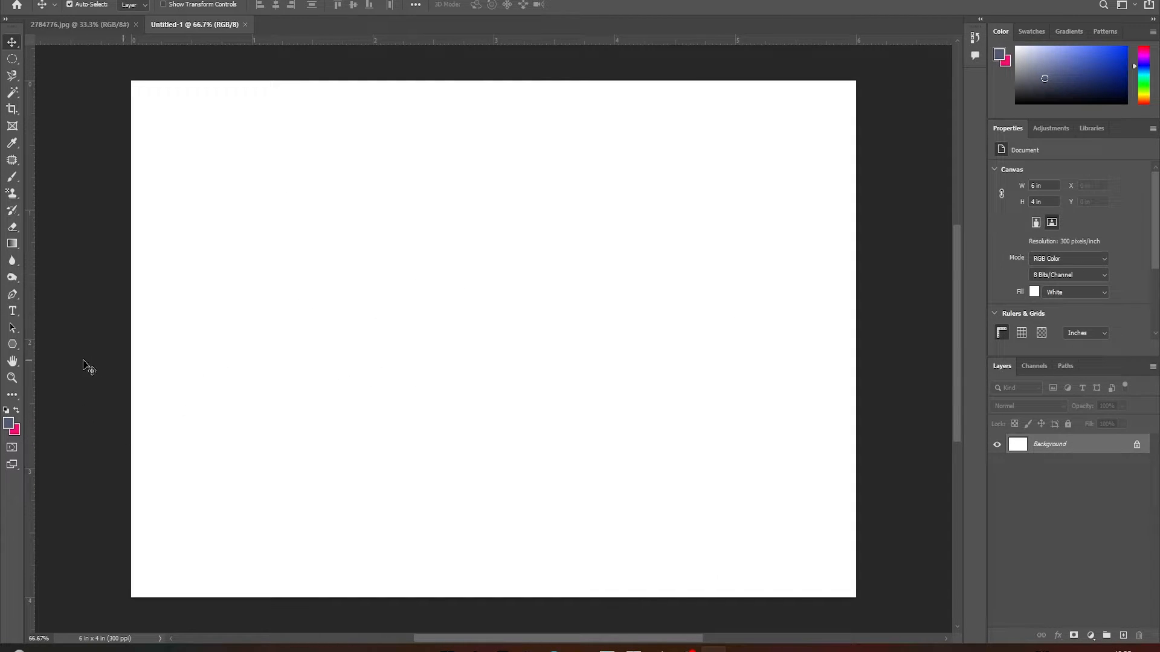
Draw a five-sided polygon about 290 px wide and 347 px high in the upper-left part of the canvas
{"action": "left_click", "coordinate": [10, 348]}
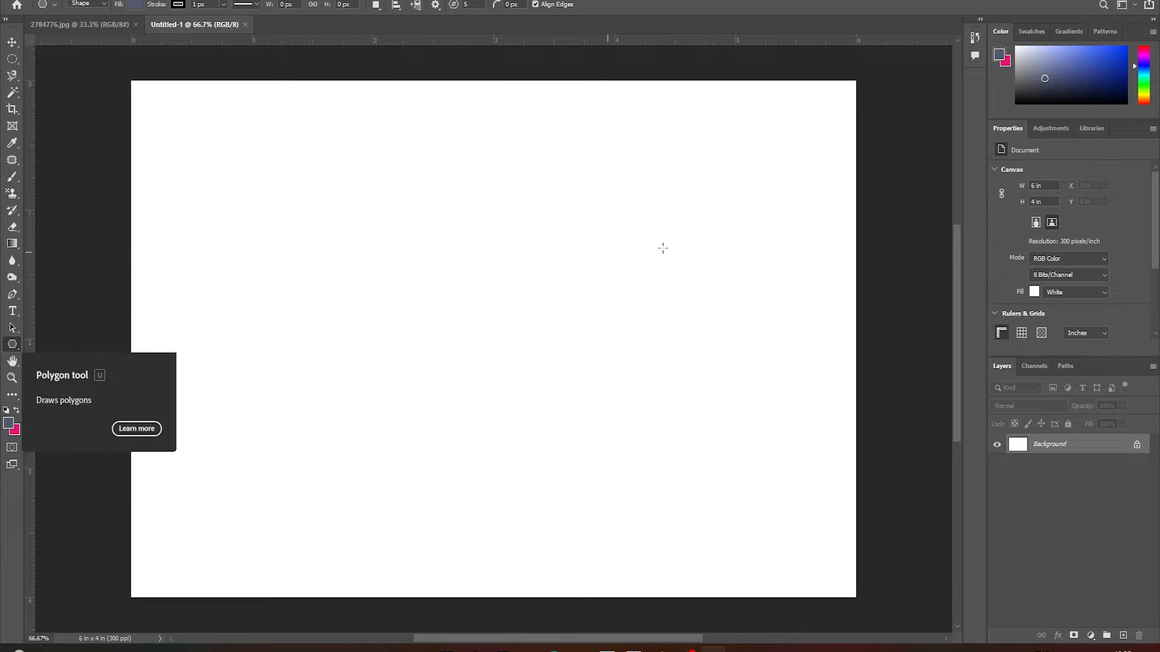
{"action": "left_click_drag", "start_coordinate": [284, 174], "coordinate": [400, 323]}
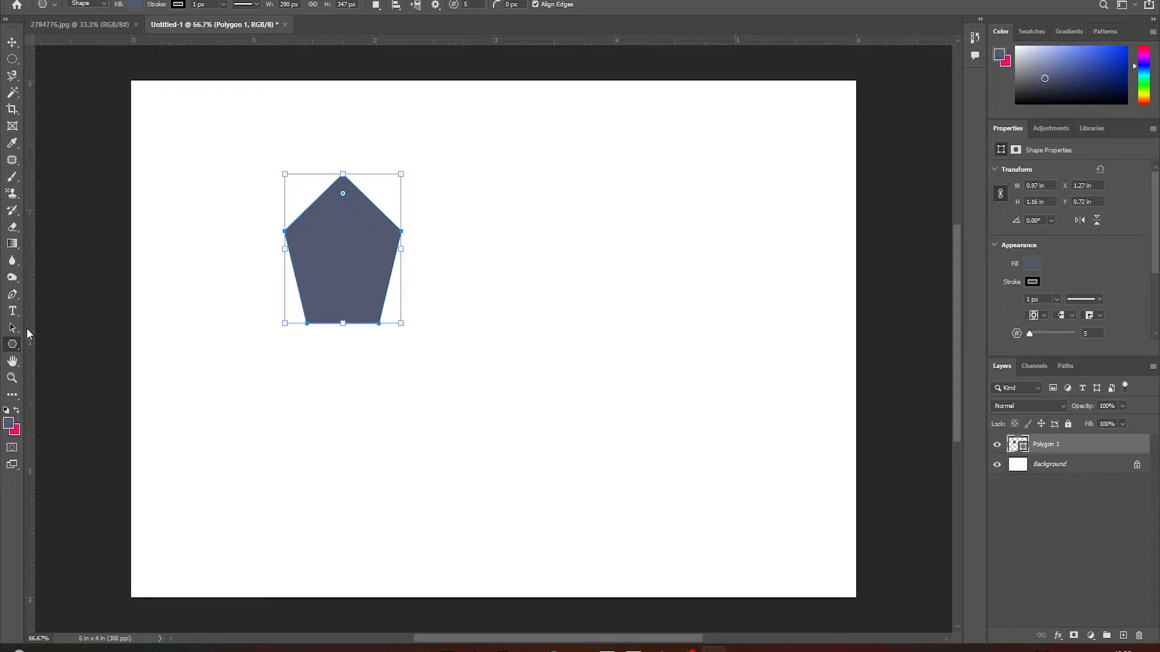
Draw a rectangle about 392 px wide and 407 px high to the right of the pentagon, and fill it bright green
{"action": "right_click", "coordinate": [13, 344]}
{"action": "left_click", "coordinate": [46, 342]}
{"action": "left_click_drag", "start_coordinate": [496, 192], "coordinate": [653, 366]}
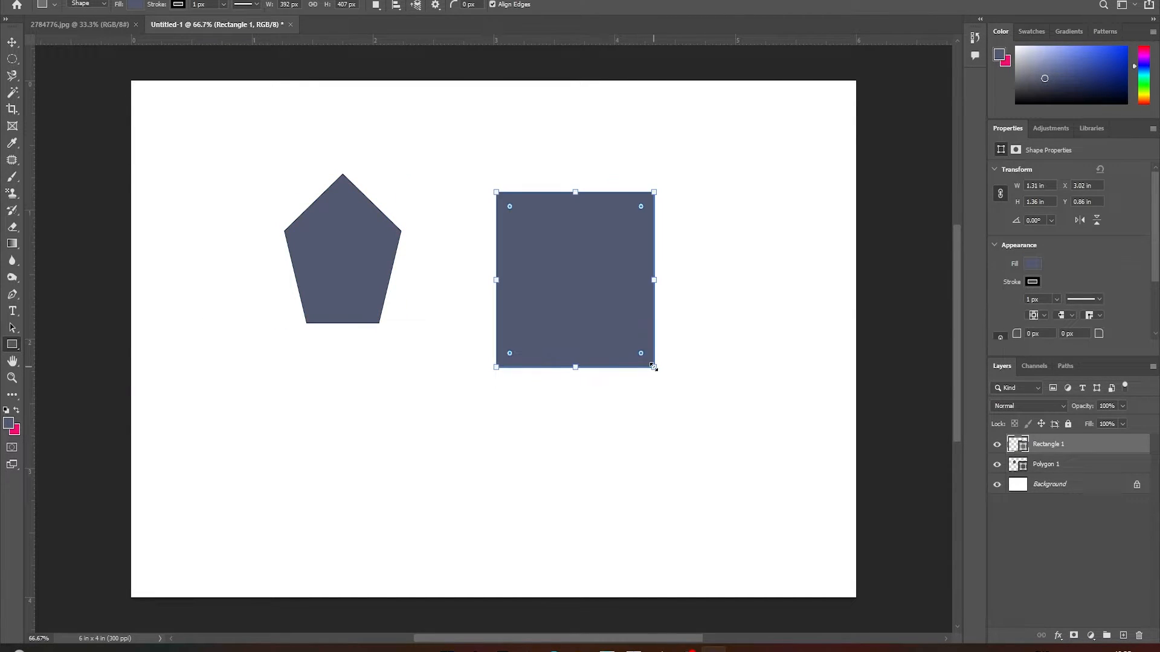
{"action": "left_click", "coordinate": [137, 5]}
{"action": "left_click", "coordinate": [138, 74]}
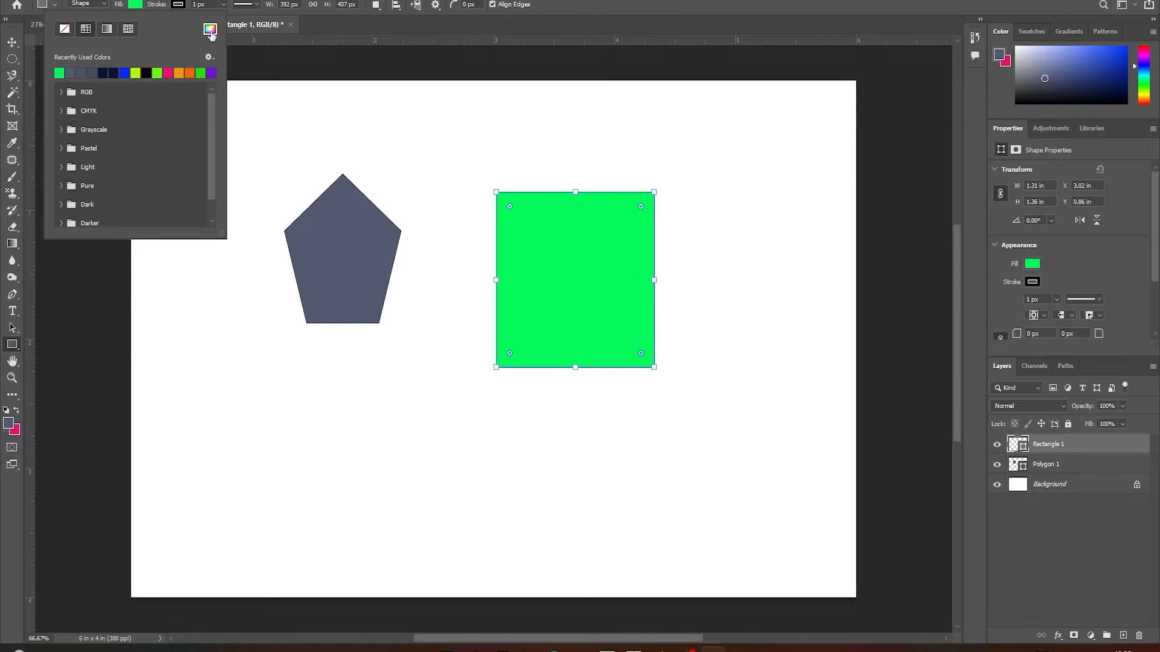
{"action": "left_click", "coordinate": [148, 6]}
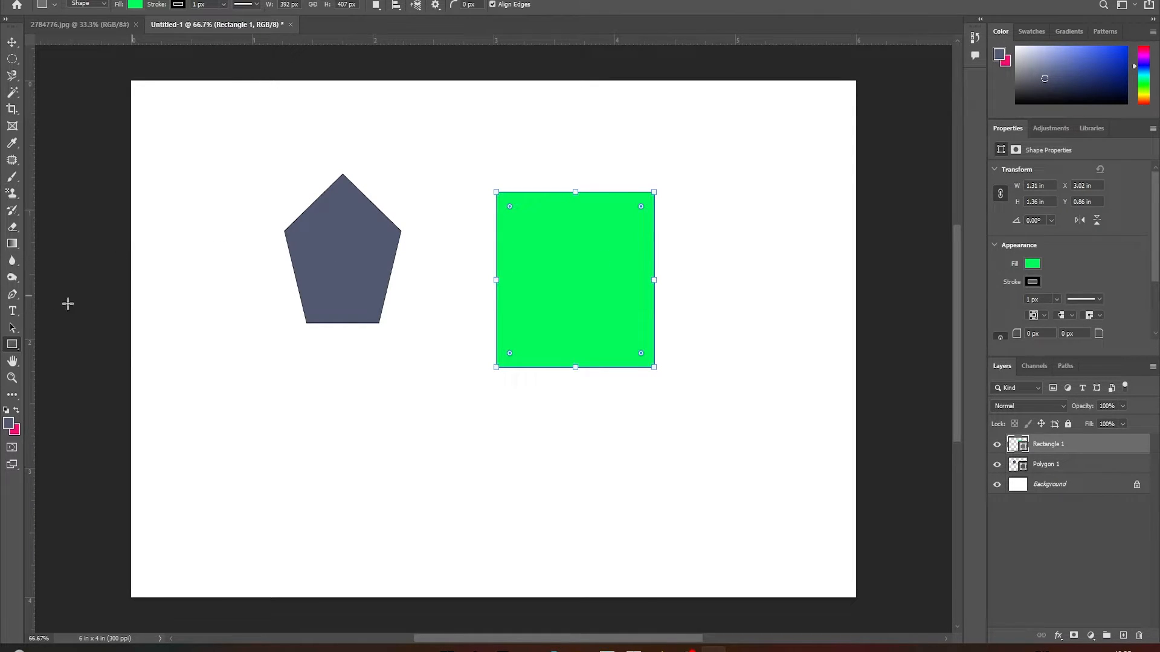
Draw a triangle about 404 px wide and 545 px high below and to the left of the pentagon
{"action": "left_click", "coordinate": [12, 344]}
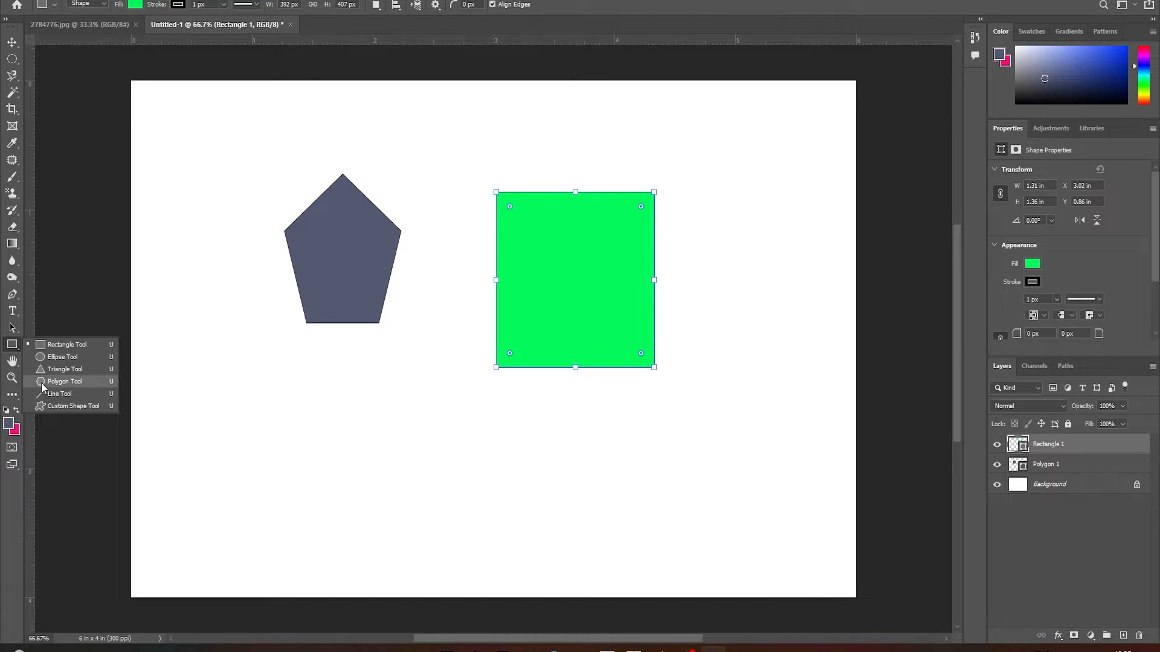
{"action": "left_click", "coordinate": [50, 396]}
{"action": "right_click", "coordinate": [13, 344]}
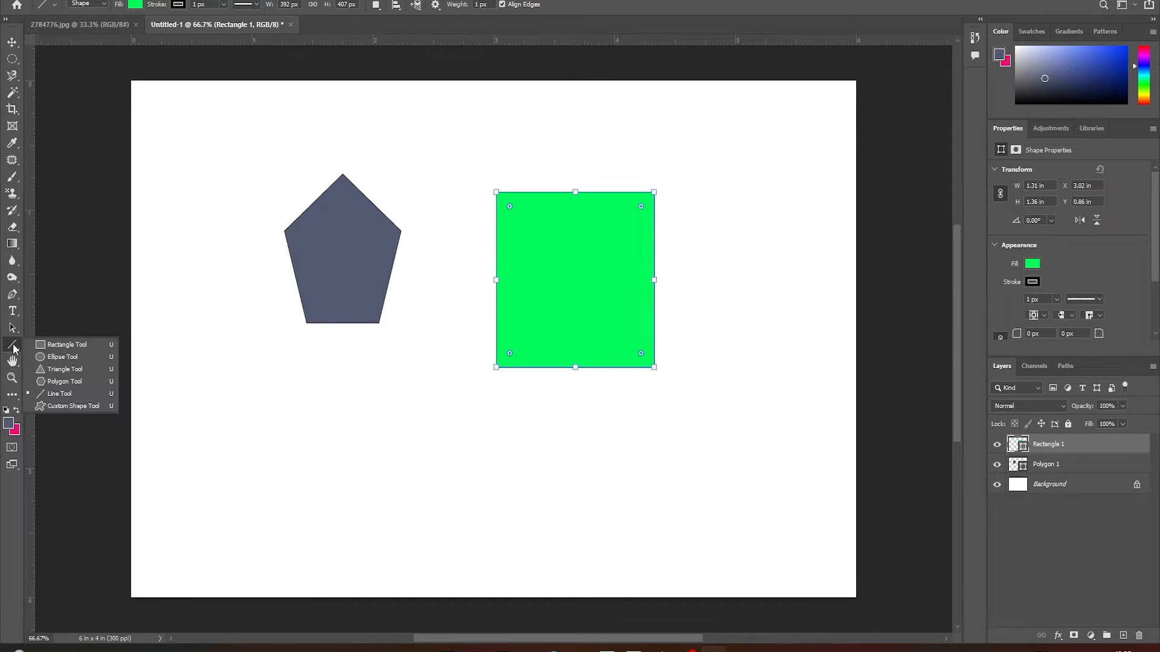
{"action": "left_click", "coordinate": [63, 370]}
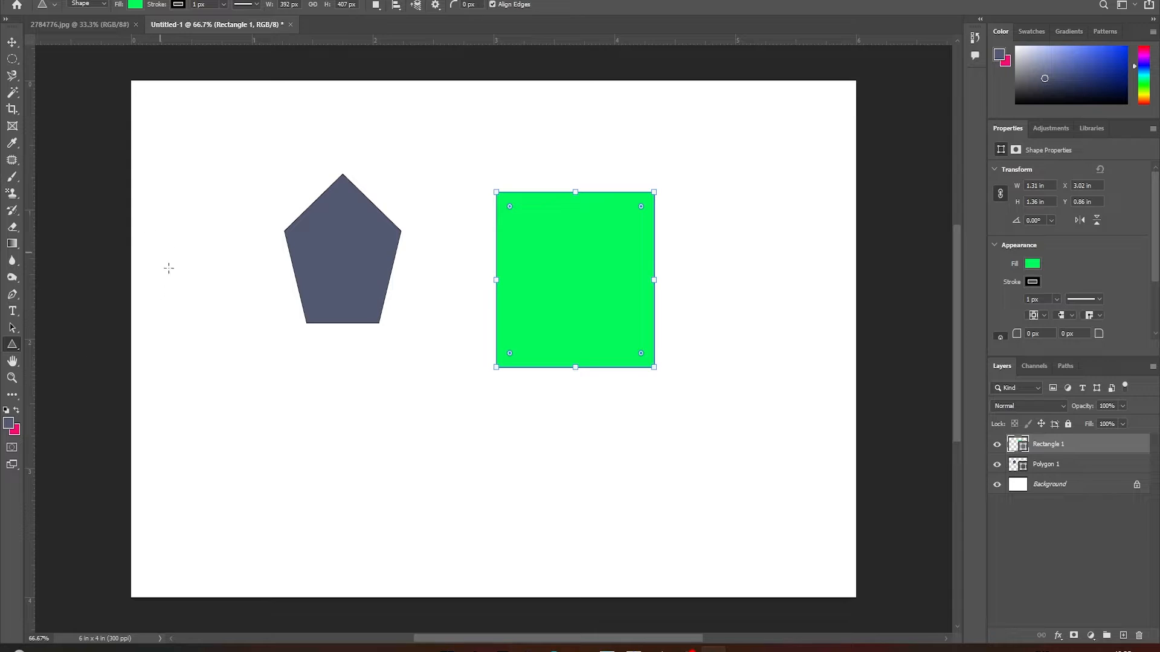
{"action": "left_click_drag", "start_coordinate": [169, 268], "coordinate": [331, 503]}
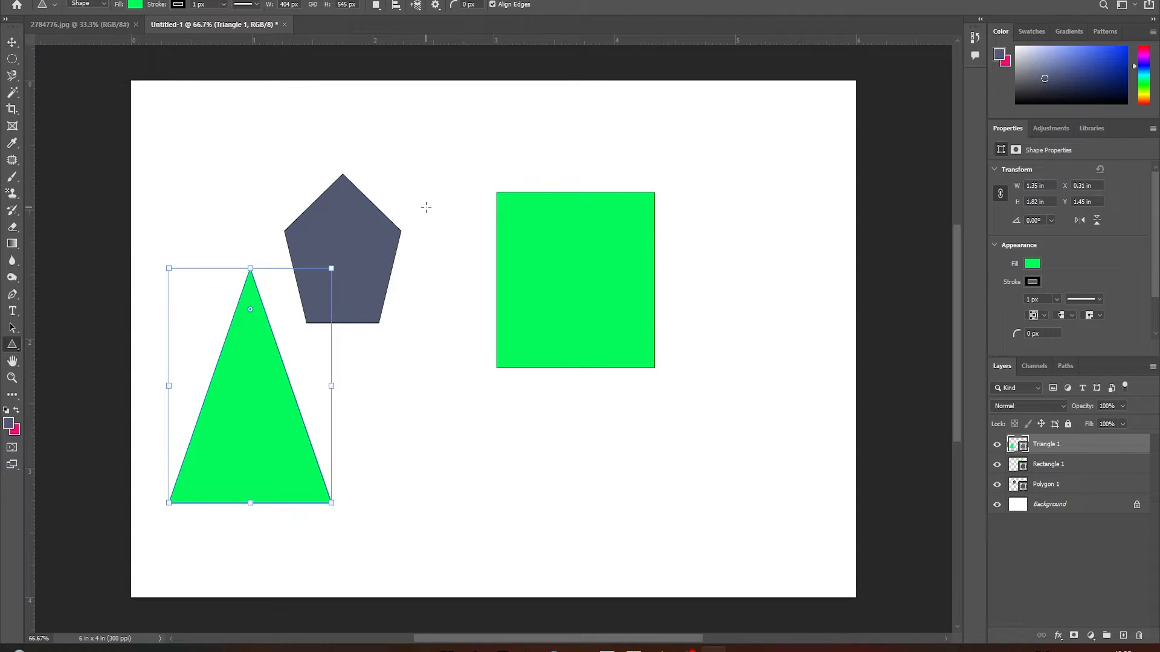
Use the Move tool to rearrange the shapes, with the triangle at upper left, the rectangle in the upper middle and the pentagon at upper right
{"action": "key", "text": "v"}
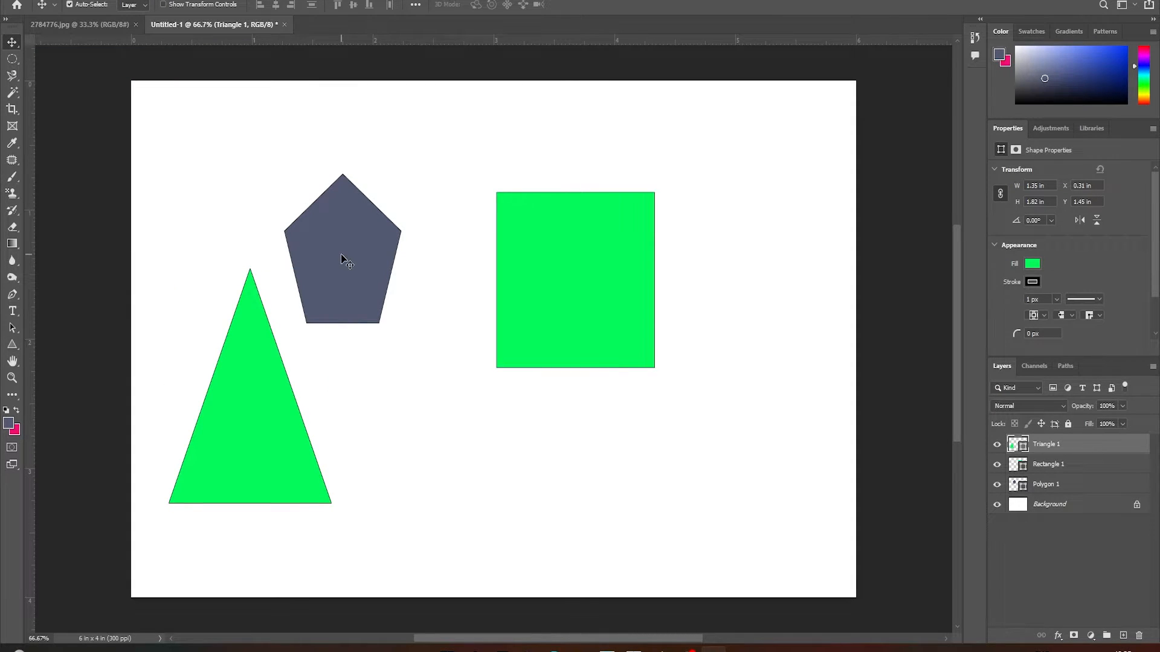
{"action": "left_click_drag", "start_coordinate": [342, 258], "coordinate": [367, 215]}
{"action": "left_click_drag", "start_coordinate": [602, 319], "coordinate": [701, 265]}
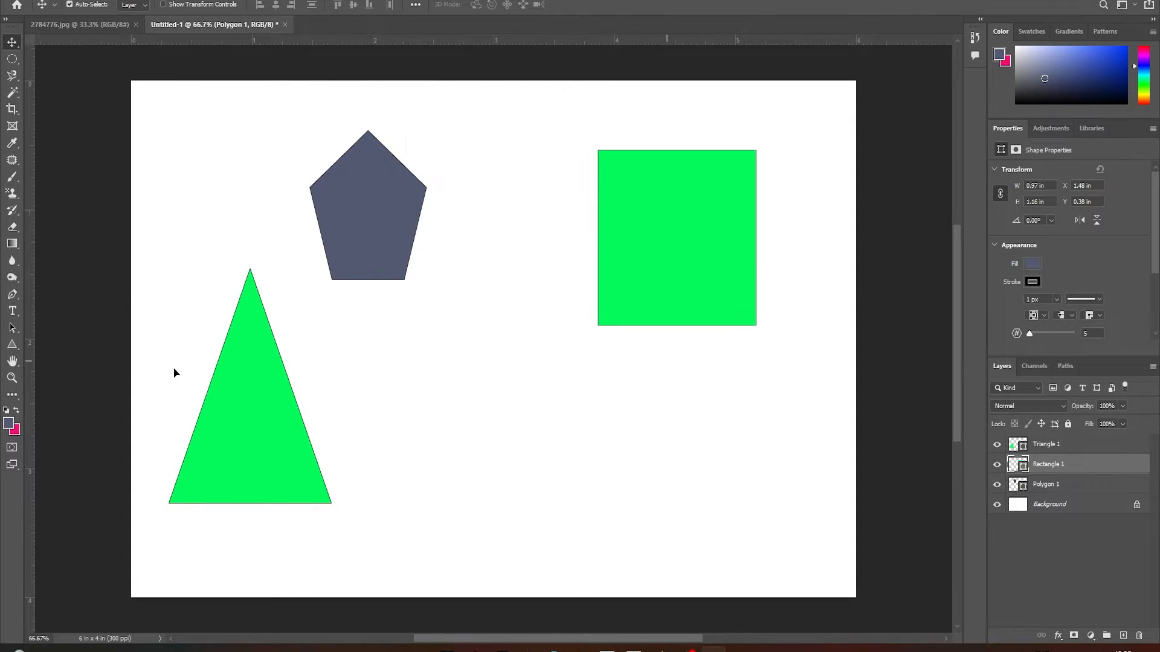
{"action": "left_click_drag", "start_coordinate": [240, 400], "coordinate": [293, 413]}
{"action": "left_click_drag", "start_coordinate": [363, 277], "coordinate": [485, 335]}
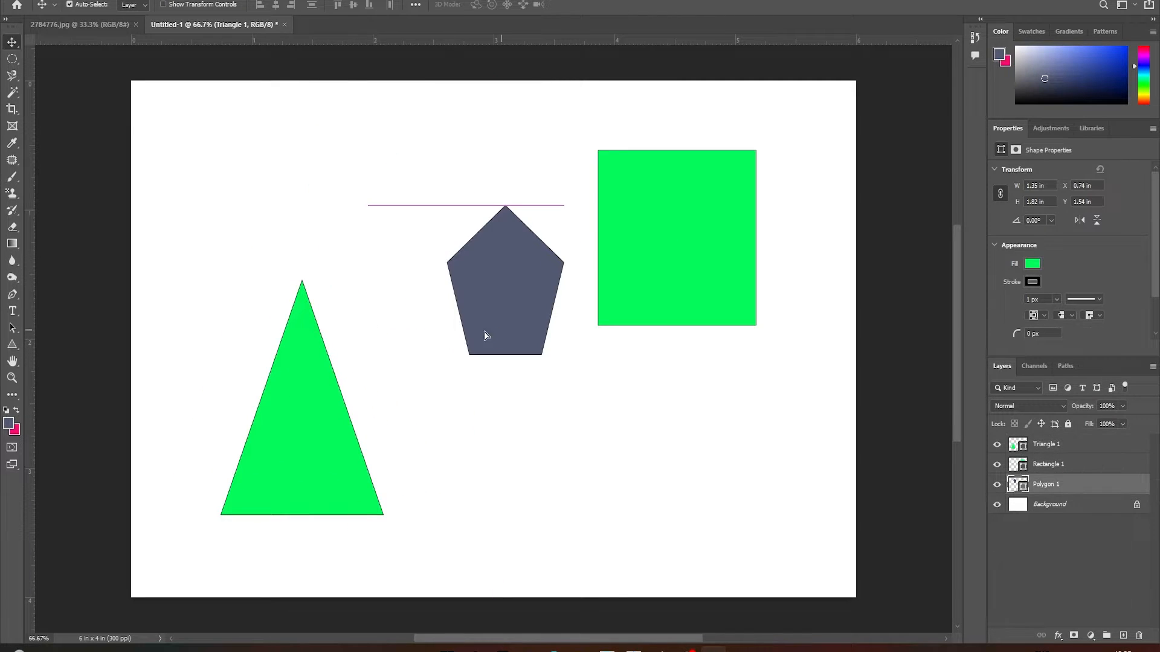
{"action": "left_click_drag", "start_coordinate": [321, 366], "coordinate": [295, 206]}
{"action": "left_click_drag", "start_coordinate": [707, 269], "coordinate": [582, 413]}
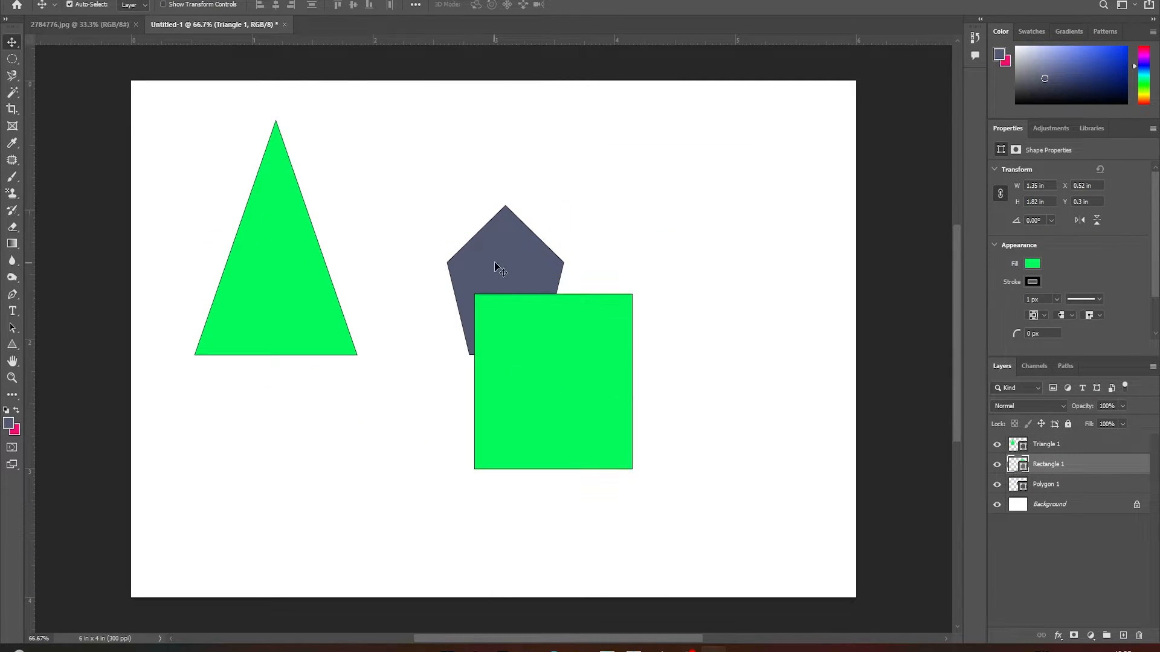
{"action": "left_click_drag", "start_coordinate": [494, 266], "coordinate": [760, 163]}
{"action": "left_click_drag", "start_coordinate": [582, 388], "coordinate": [522, 257]}
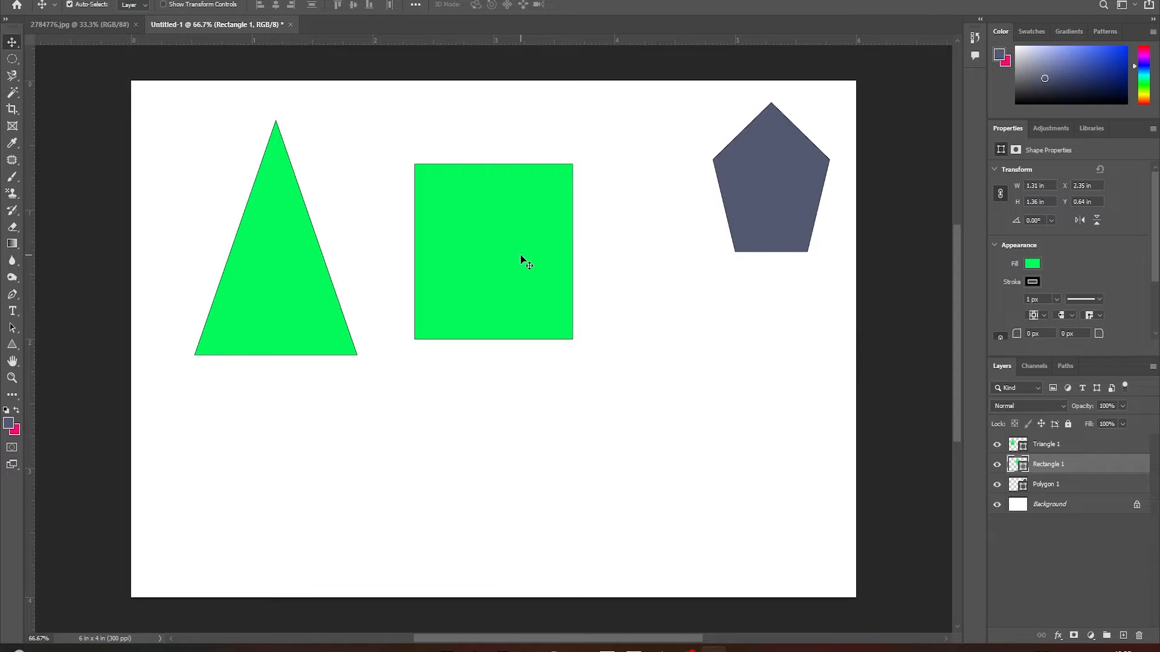
Move the triangle, rectangle and pentagon so they overlap near the middle of the canvas
{"action": "left_click_drag", "start_coordinate": [326, 248], "coordinate": [446, 205]}
{"action": "left_click_drag", "start_coordinate": [481, 262], "coordinate": [446, 351]}
{"action": "left_click_drag", "start_coordinate": [382, 256], "coordinate": [363, 342]}
{"action": "left_click_drag", "start_coordinate": [770, 210], "coordinate": [480, 353]}
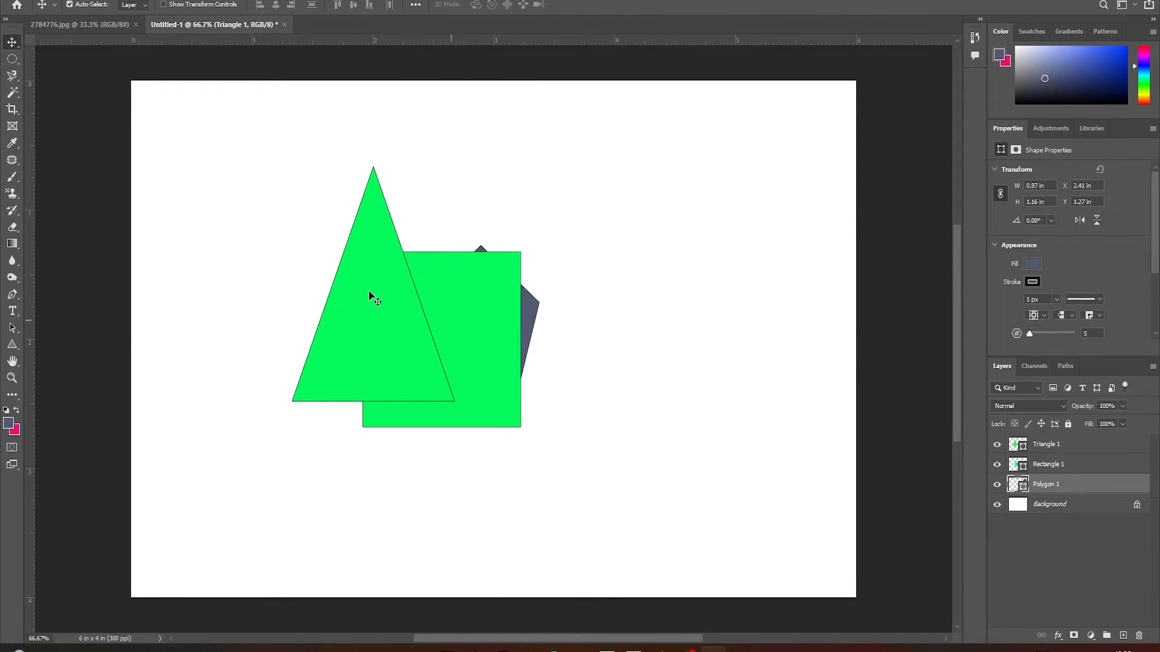
Spread the overlapping shapes apart, with the rectangle at upper left, the triangle on the right and the pentagon lower between them
{"action": "left_click_drag", "start_coordinate": [375, 292], "coordinate": [709, 174]}
{"action": "left_click_drag", "start_coordinate": [416, 293], "coordinate": [261, 158]}
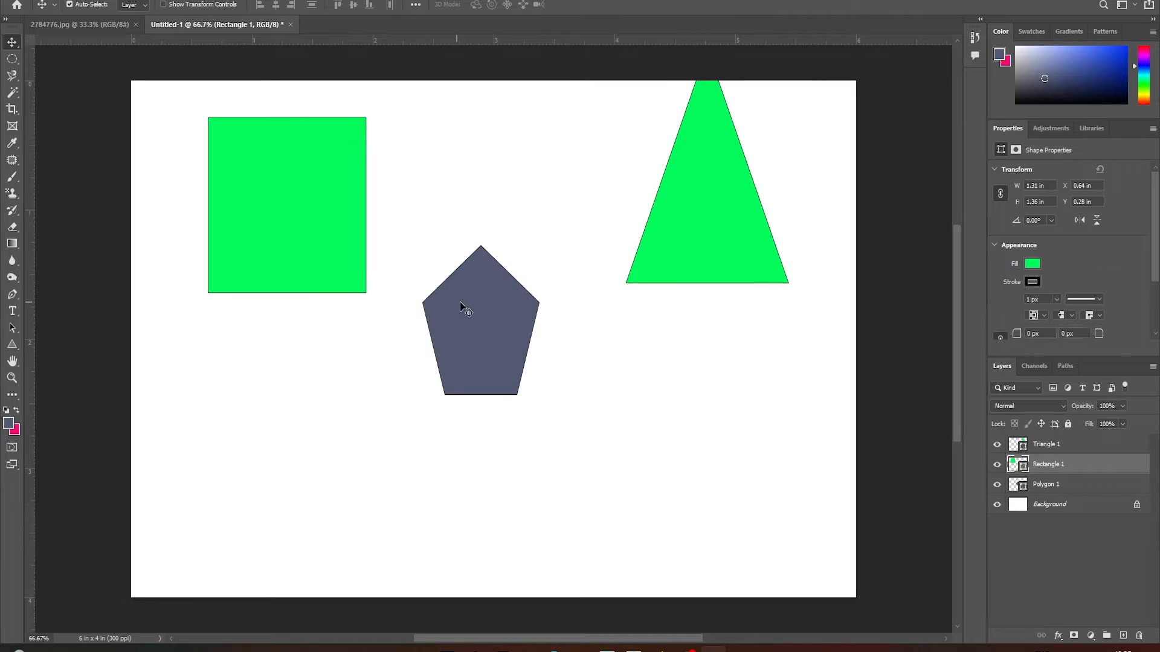
{"action": "left_click_drag", "start_coordinate": [460, 307], "coordinate": [523, 353]}
{"action": "left_click_drag", "start_coordinate": [318, 228], "coordinate": [352, 228]}
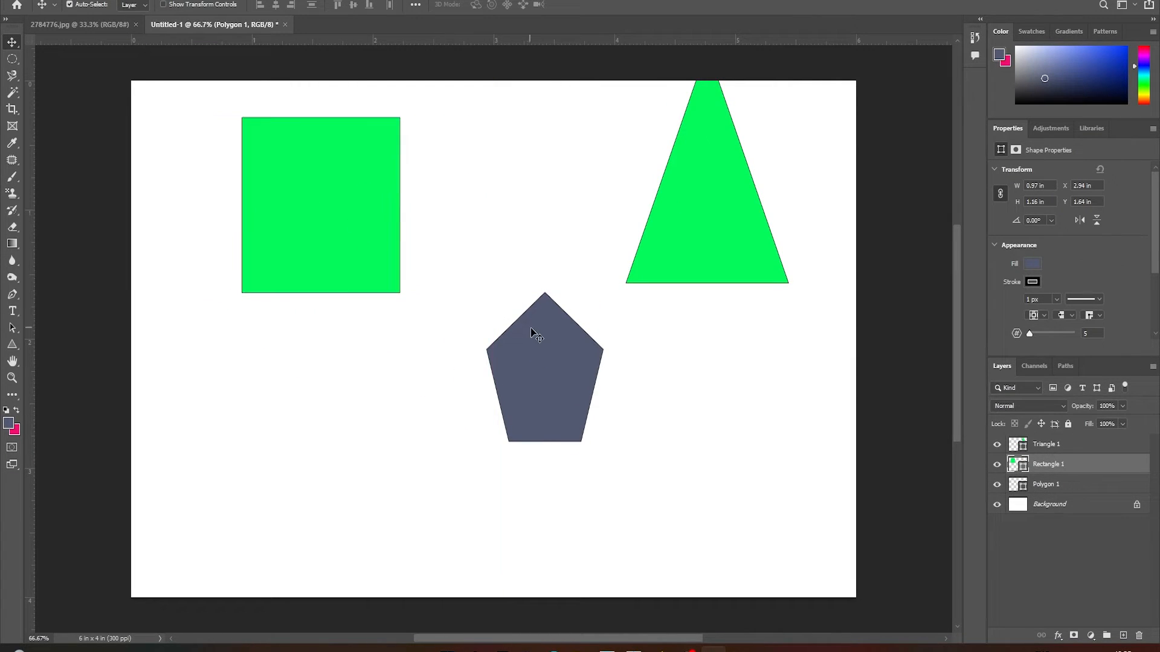
{"action": "left_click_drag", "start_coordinate": [530, 328], "coordinate": [436, 354]}
{"action": "left_click_drag", "start_coordinate": [755, 241], "coordinate": [652, 327]}
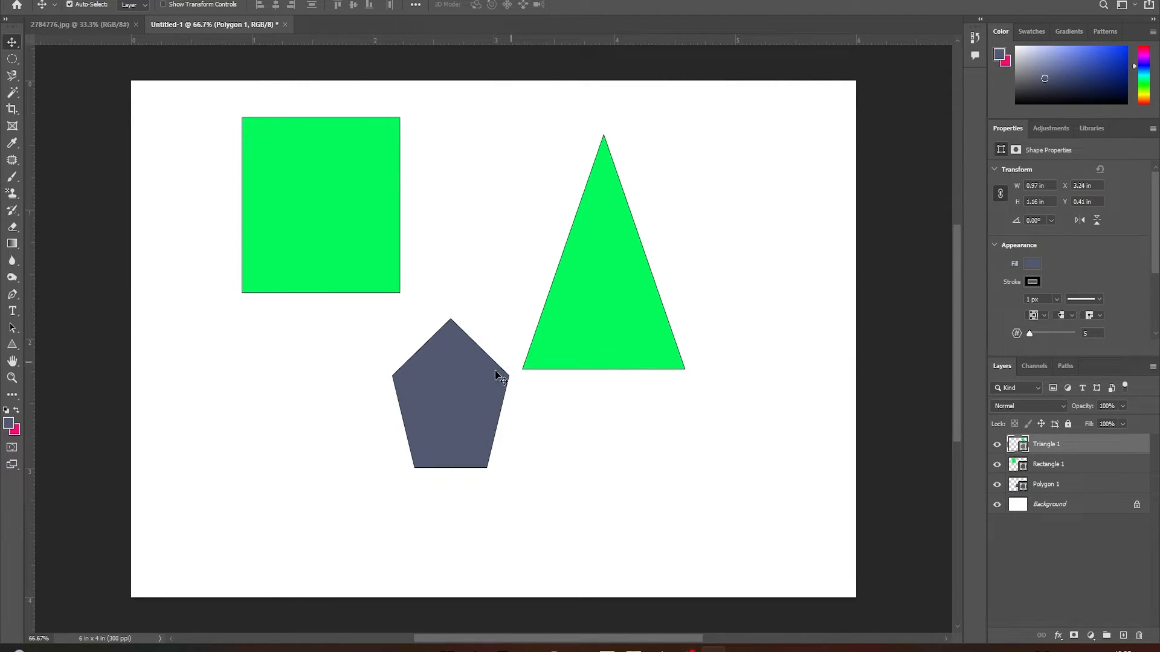
Turn off Auto-Select and move the selected pentagon by starting from other parts of the canvas, ending partly beneath the triangle
{"action": "left_click_drag", "start_coordinate": [497, 373], "coordinate": [438, 391]}
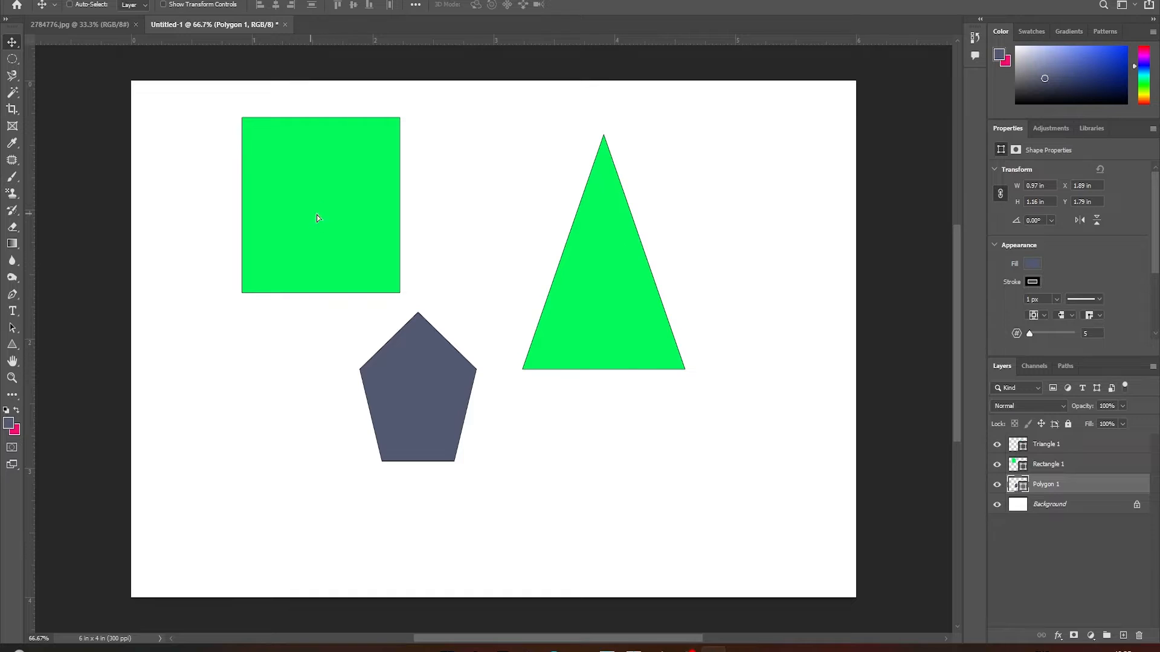
{"action": "left_click_drag", "start_coordinate": [262, 230], "coordinate": [419, 309]}
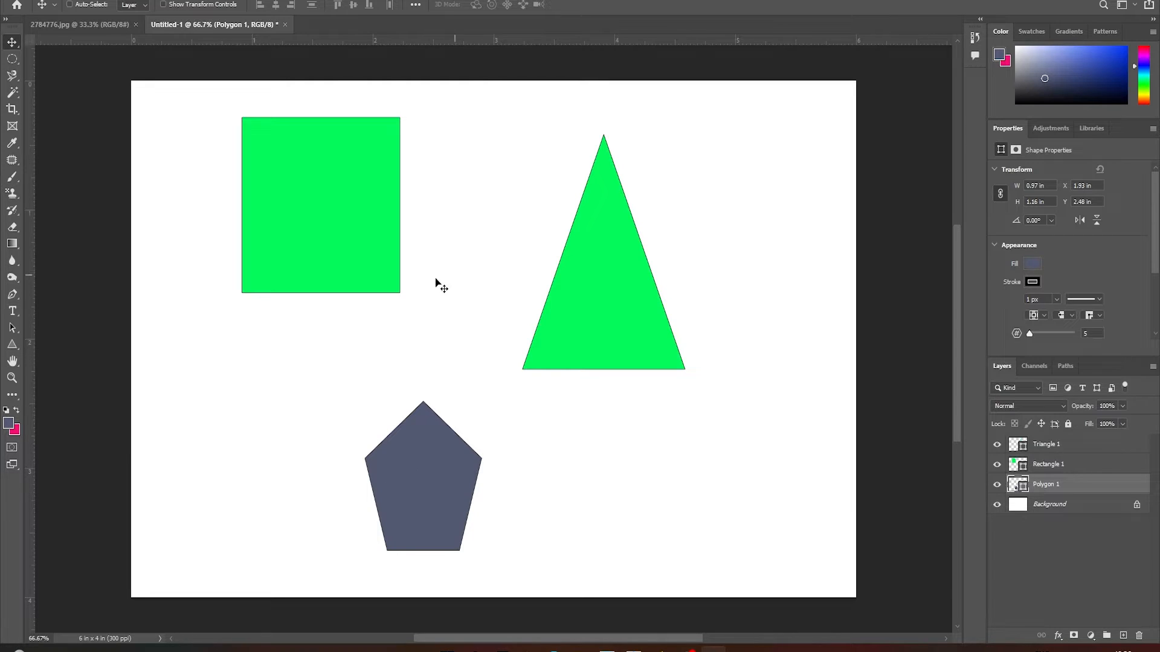
{"action": "left_click_drag", "start_coordinate": [271, 279], "coordinate": [426, 192]}
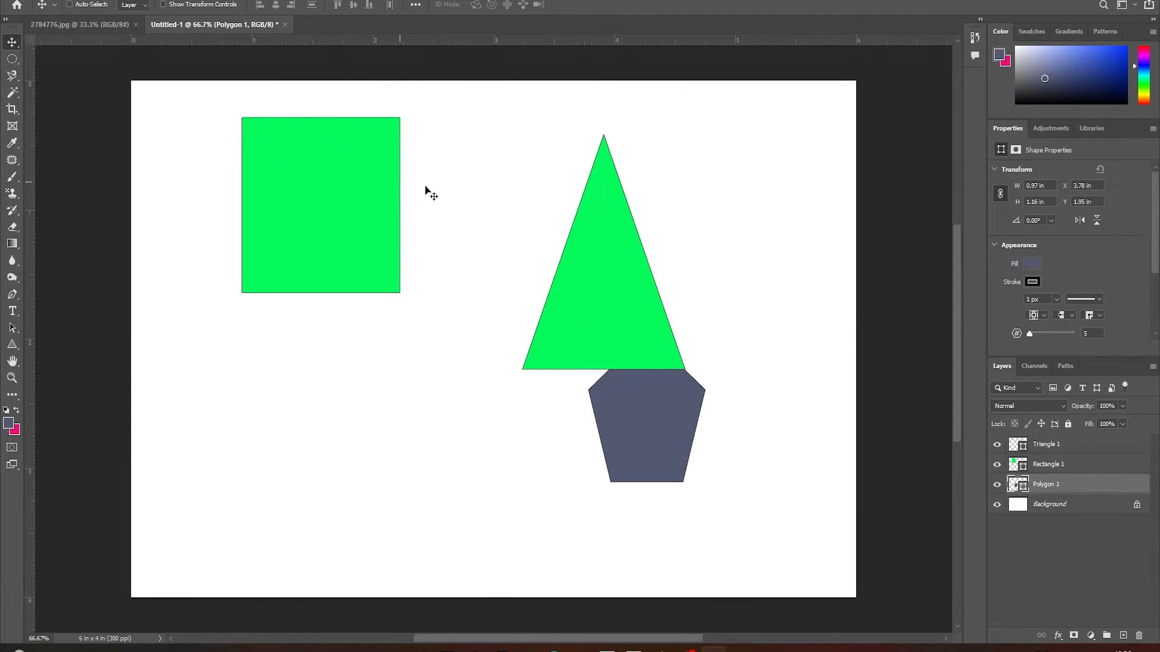
Pick the triangle's and rectangle's layers on the canvas, moving the triangle further right and the rectangle down and to the left
{"action": "right_click", "coordinate": [613, 233]}
{"action": "left_click", "coordinate": [653, 237]}
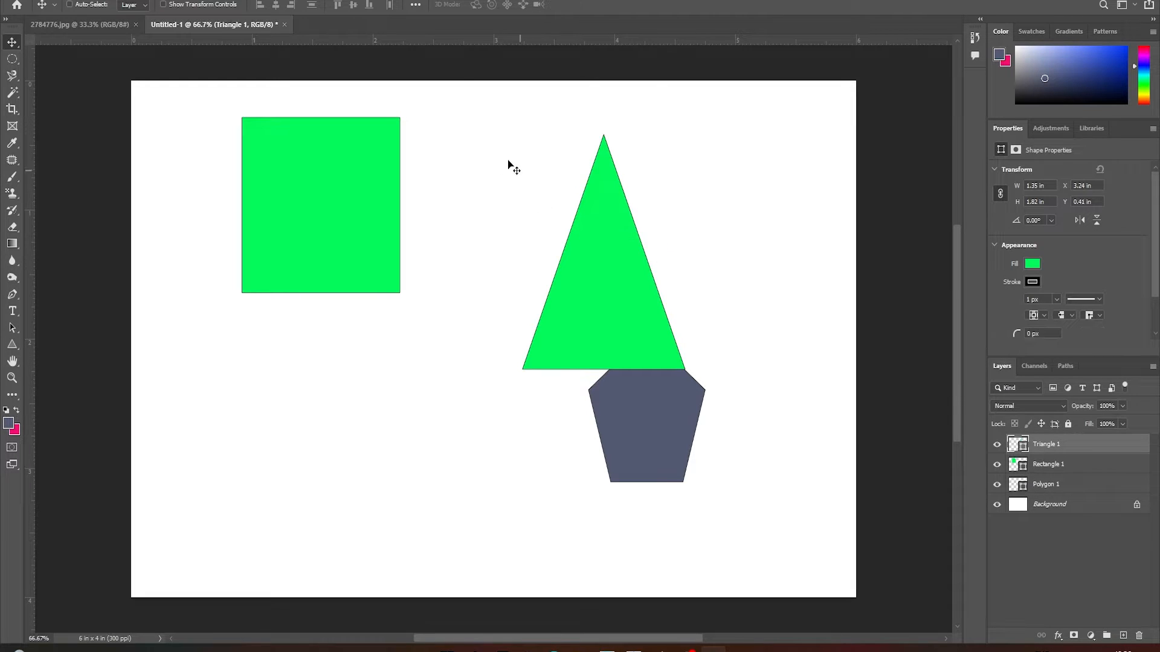
{"action": "left_click_drag", "start_coordinate": [507, 165], "coordinate": [521, 229]}
{"action": "right_click", "coordinate": [339, 184]}
{"action": "left_click", "coordinate": [362, 191]}
Select each shape's layer in turn and shift the pentagon down and left, the triangle slightly down, and the rectangle down and right
{"action": "left_click", "coordinate": [1061, 486]}
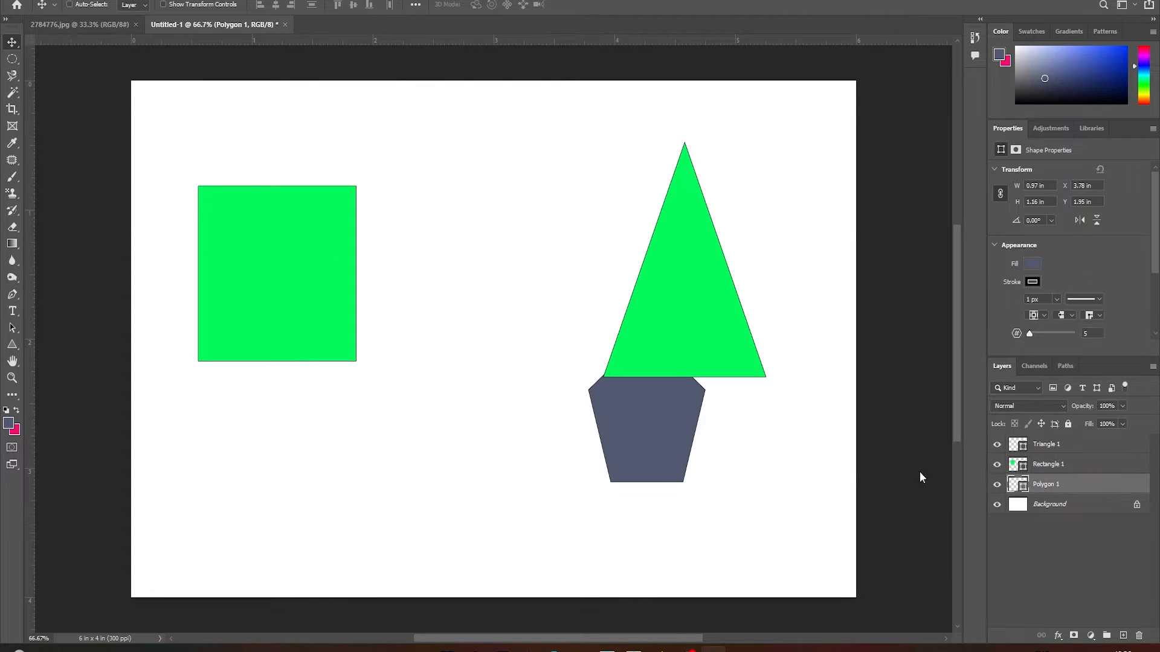
{"action": "left_click_drag", "start_coordinate": [654, 433], "coordinate": [582, 448]}
{"action": "left_click", "coordinate": [1074, 445]}
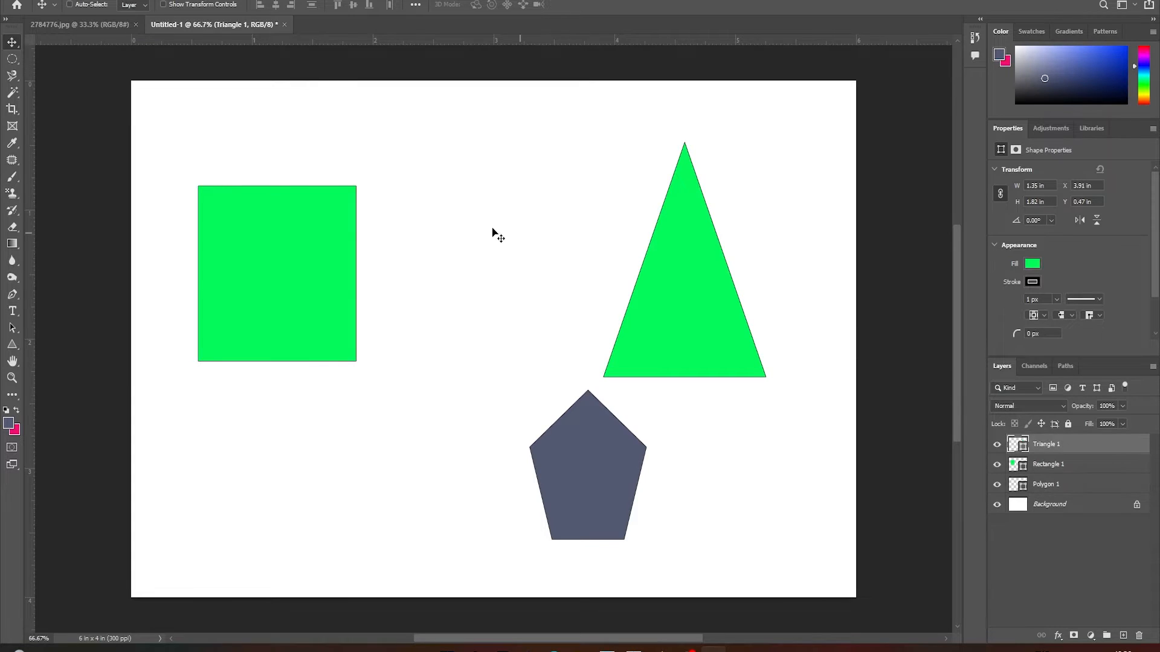
{"action": "left_click_drag", "start_coordinate": [492, 233], "coordinate": [367, 228]}
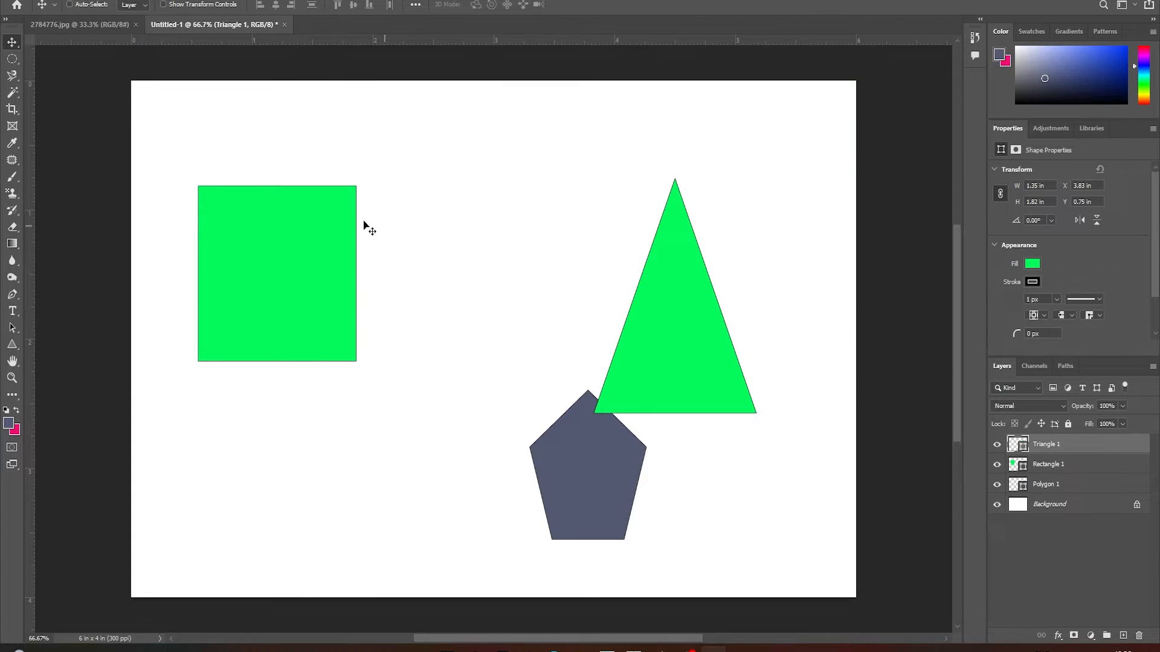
{"action": "left_click", "coordinate": [1095, 467]}
{"action": "left_click_drag", "start_coordinate": [575, 315], "coordinate": [654, 357]}
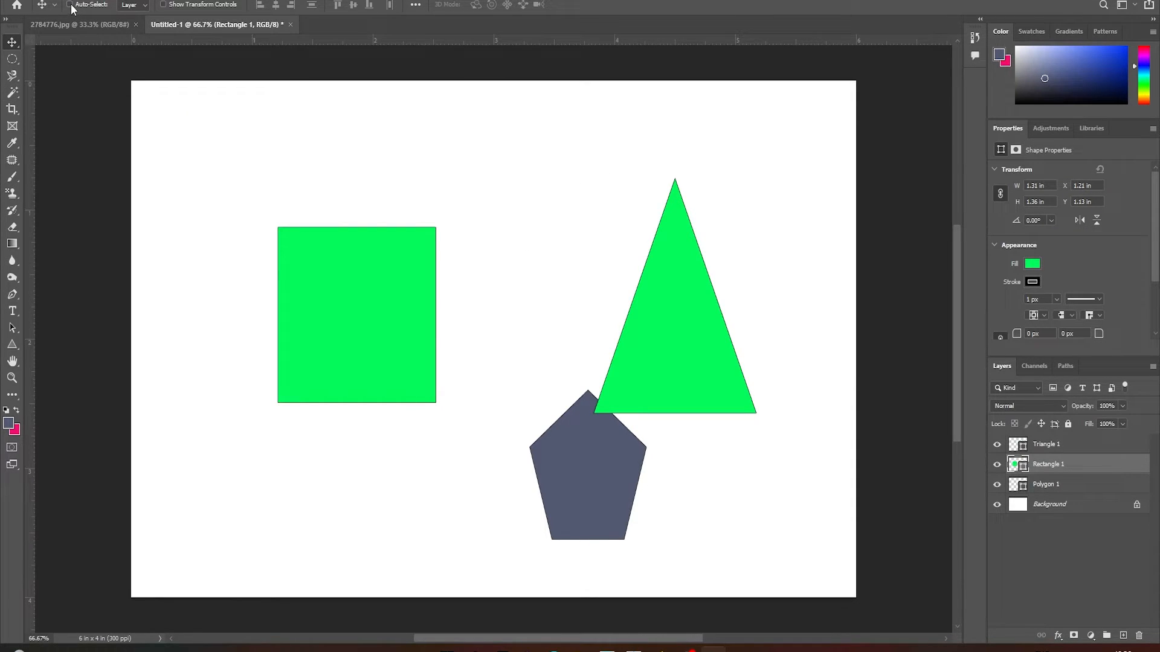
Show the transform controls, scale the rectangle up to about 120%, apply it, and hide the controls again
{"action": "left_click", "coordinate": [163, 5]}
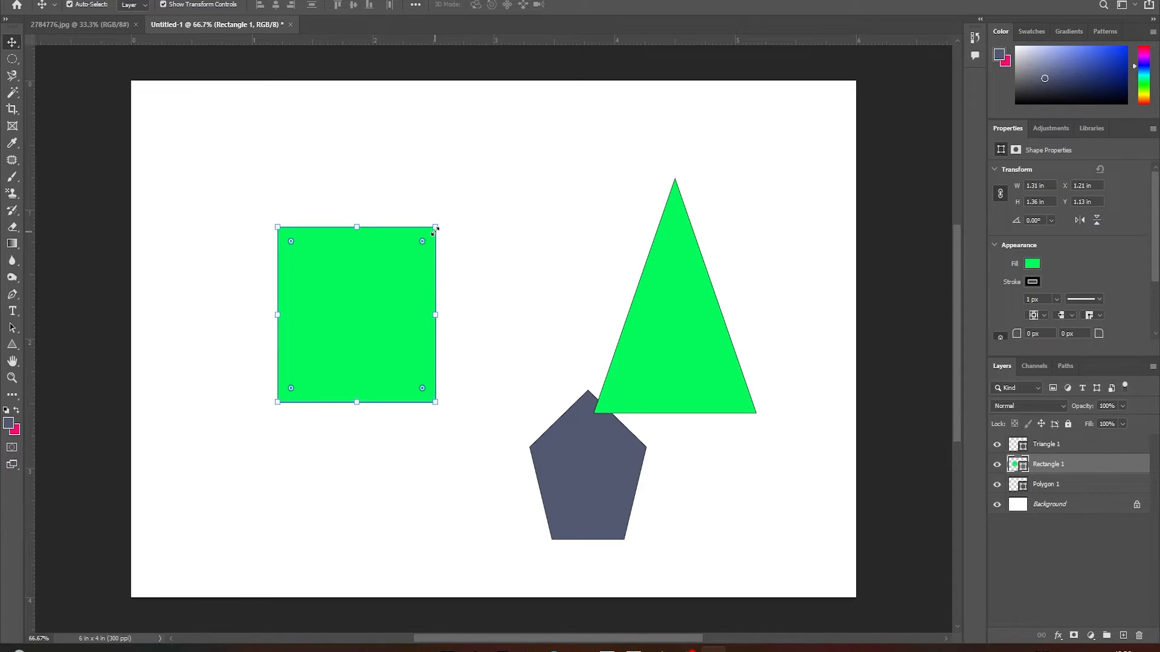
{"action": "left_click_drag", "start_coordinate": [435, 228], "coordinate": [469, 187]}
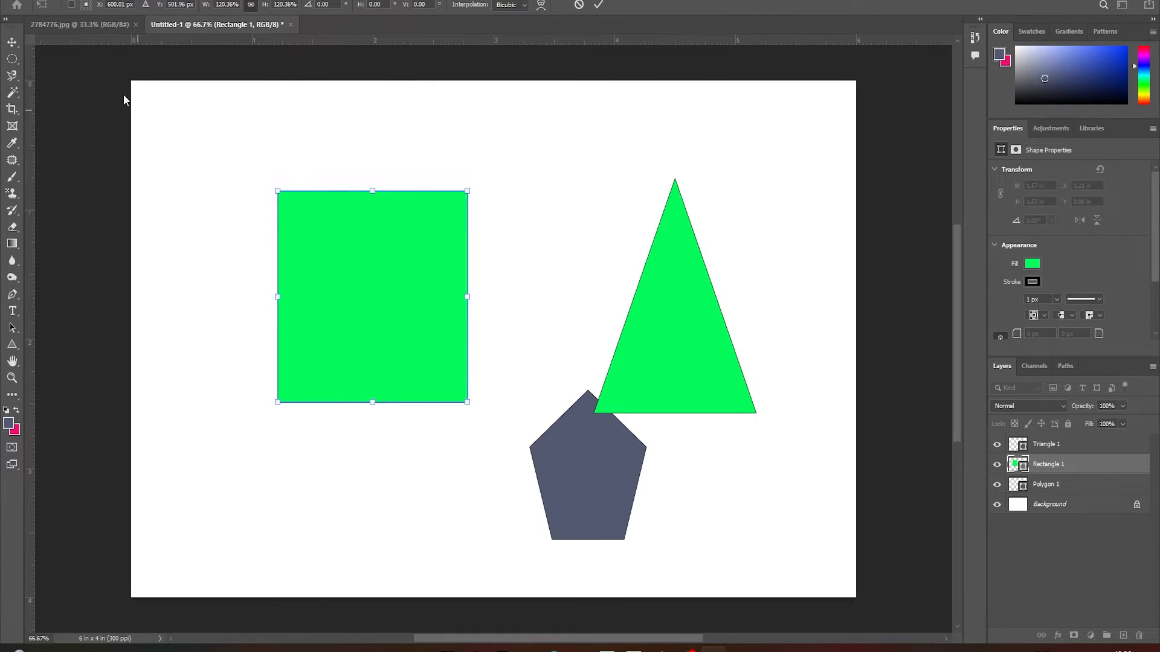
{"action": "left_click", "coordinate": [12, 48]}
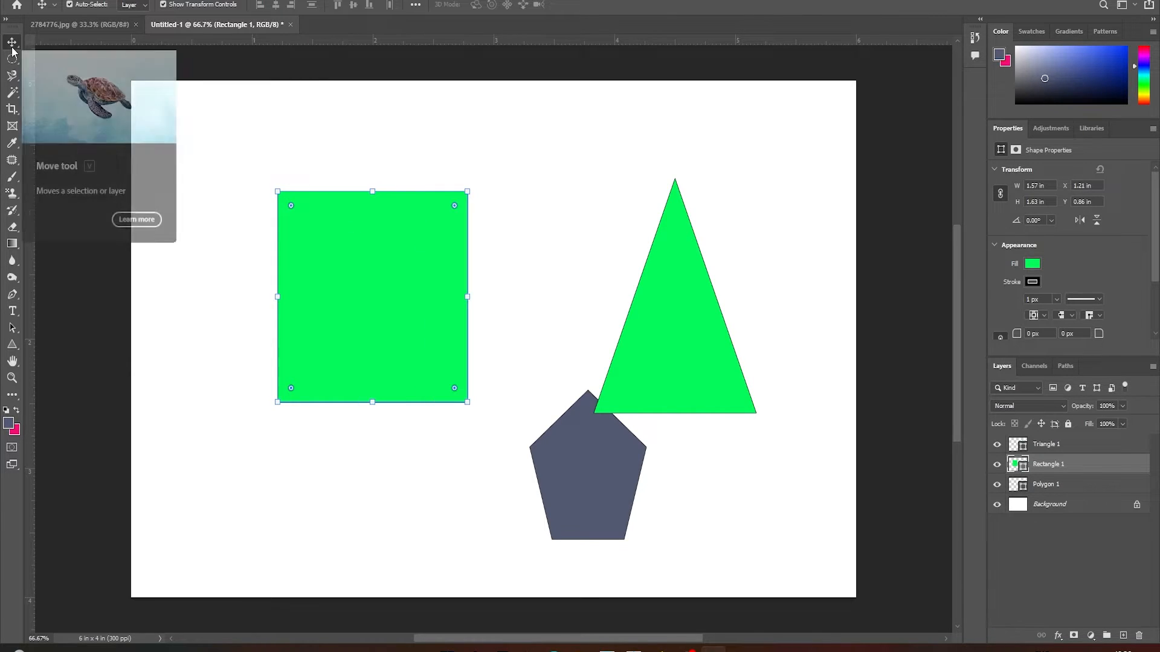
{"action": "left_click", "coordinate": [163, 5]}
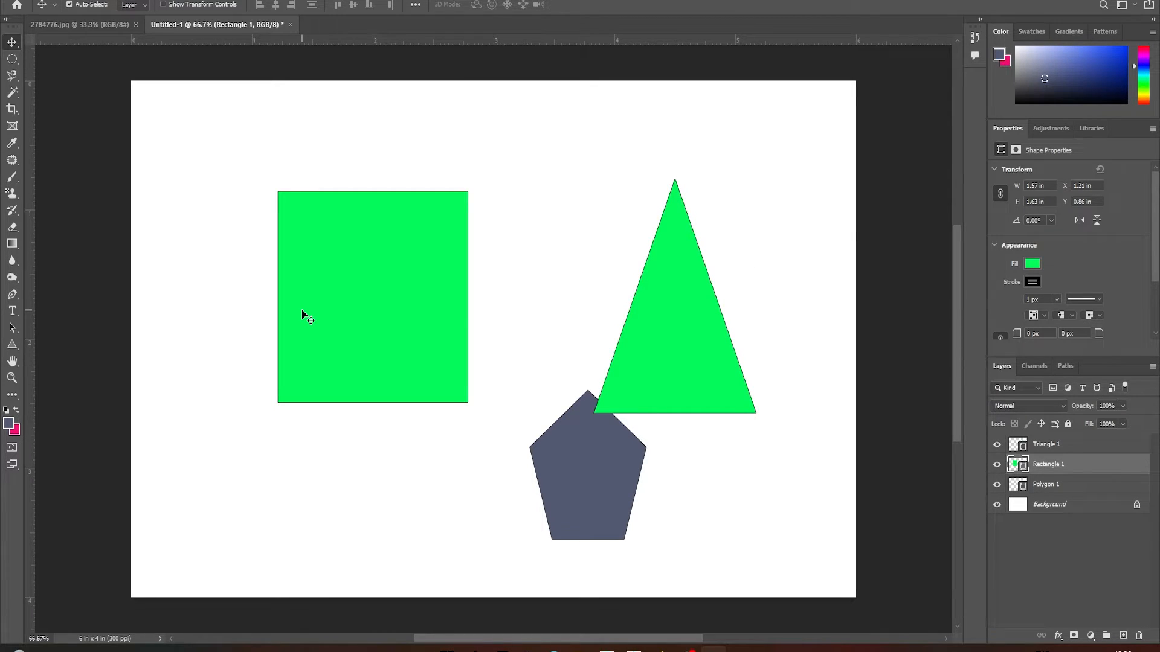
Scale the rectangle up to about 103% with Free Transform and apply it
{"action": "key", "text": "ctrl+t"}
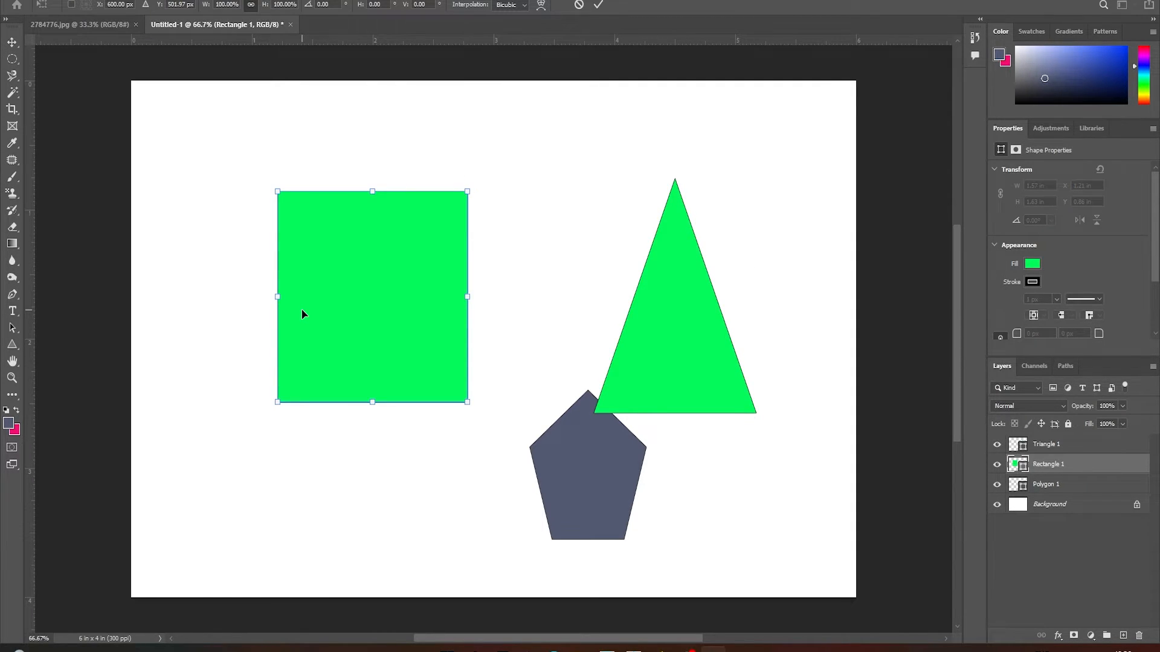
{"action": "mouse_move", "coordinate": [466, 197]}
{"action": "left_mouse_down"}
{"action": "mouse_move", "coordinate": [492, 169]}
{"action": "mouse_move", "coordinate": [451, 195]}
{"action": "mouse_move", "coordinate": [475, 190]}
{"action": "left_mouse_up"}
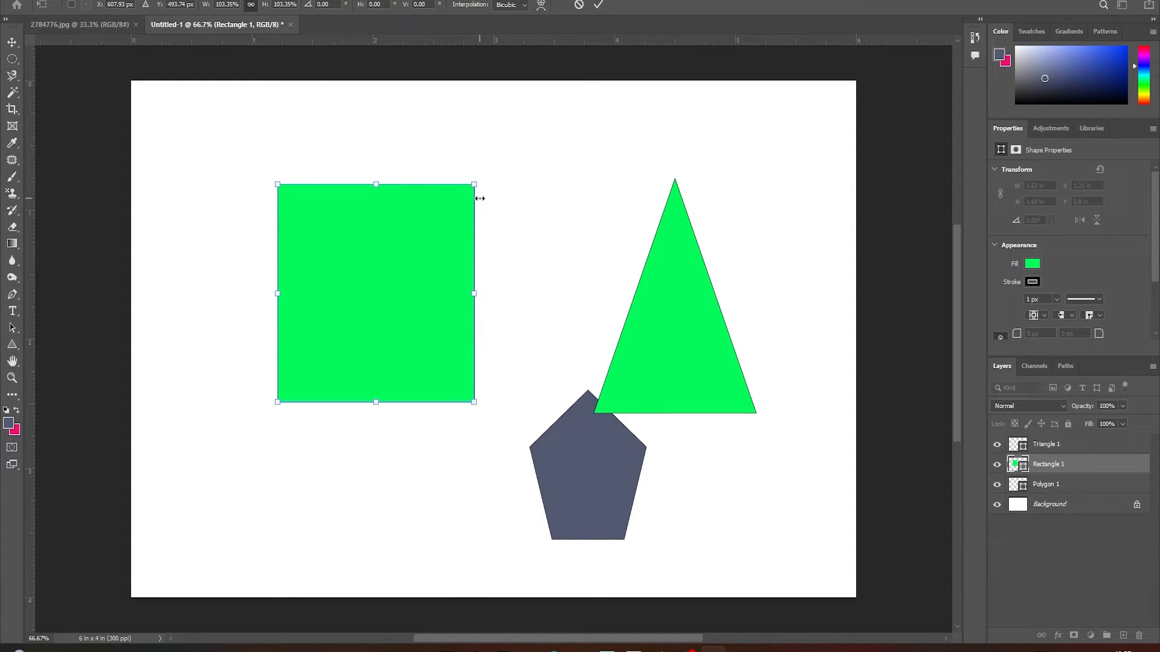
{"action": "key", "text": "Return"}
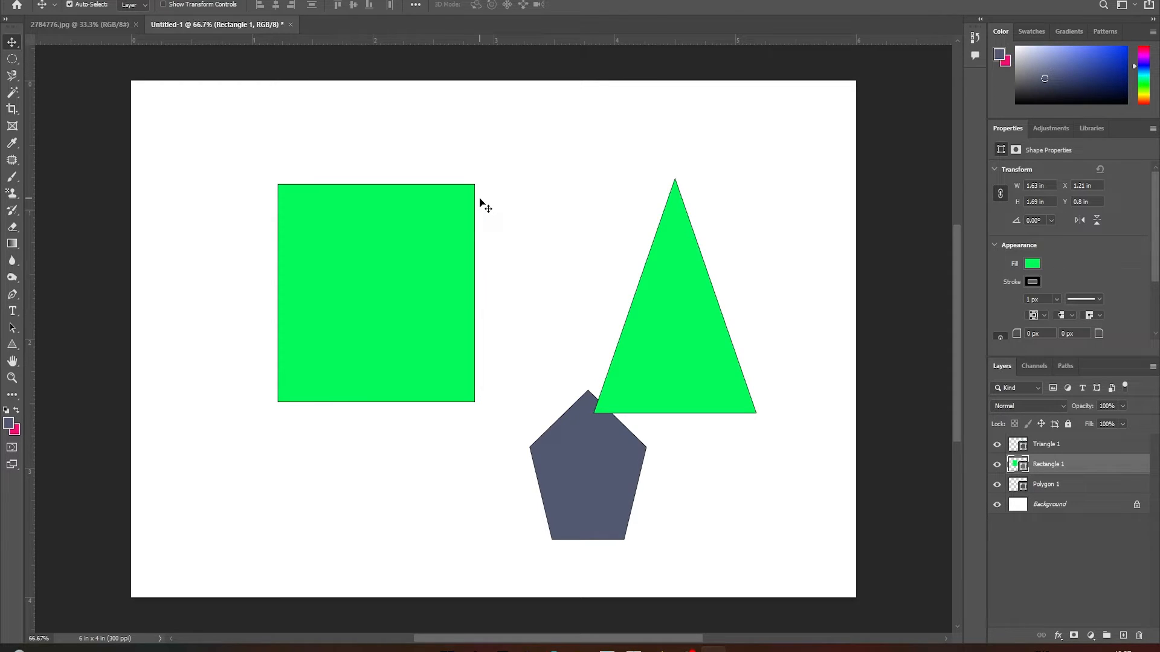
{"action": "right_click", "coordinate": [339, 33]}
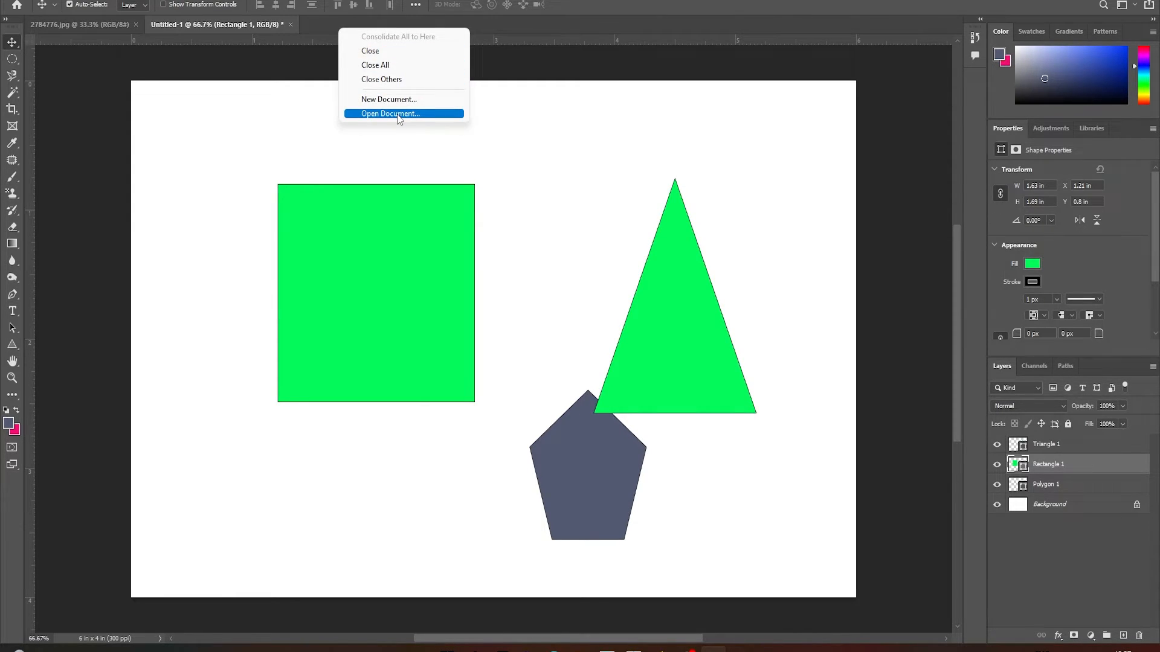
{"action": "right_click", "coordinate": [315, 24]}
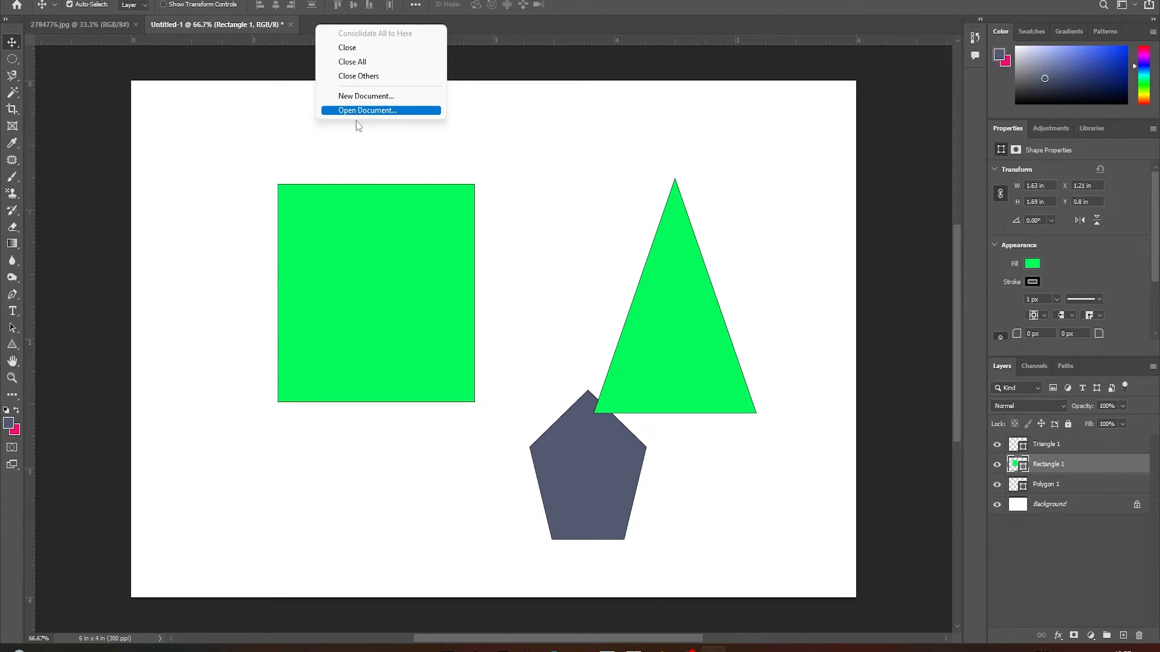
{"action": "left_click", "coordinate": [549, 160]}
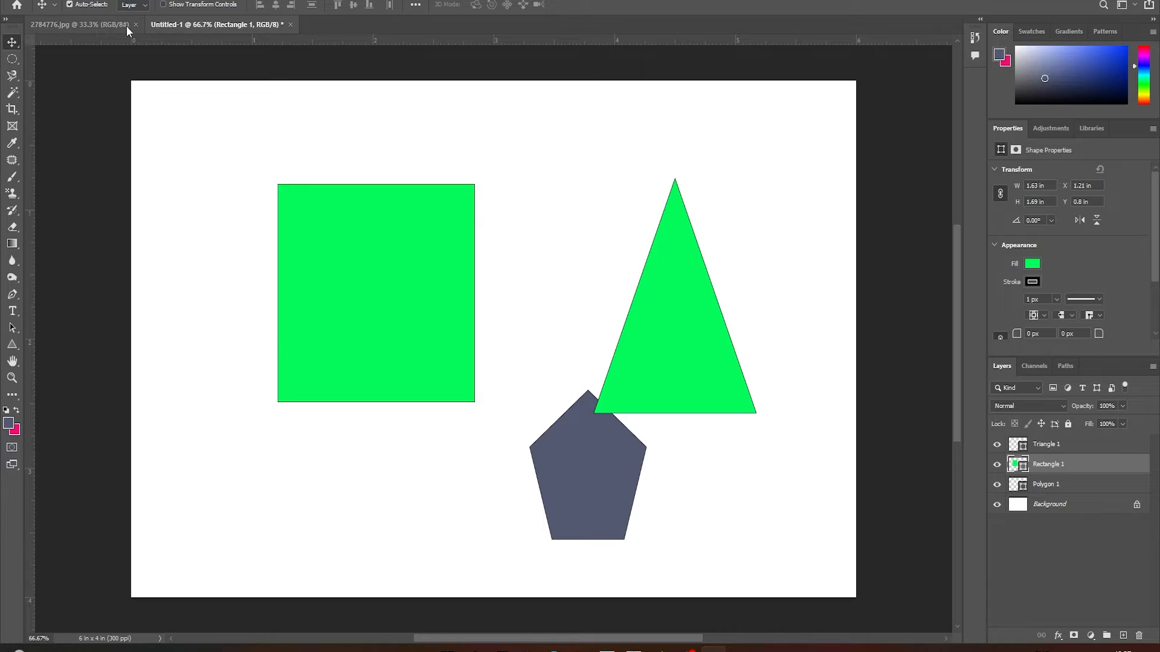
Open the image 484870.jpg from the Downloads folder as another document
{"action": "right_click", "coordinate": [330, 31]}
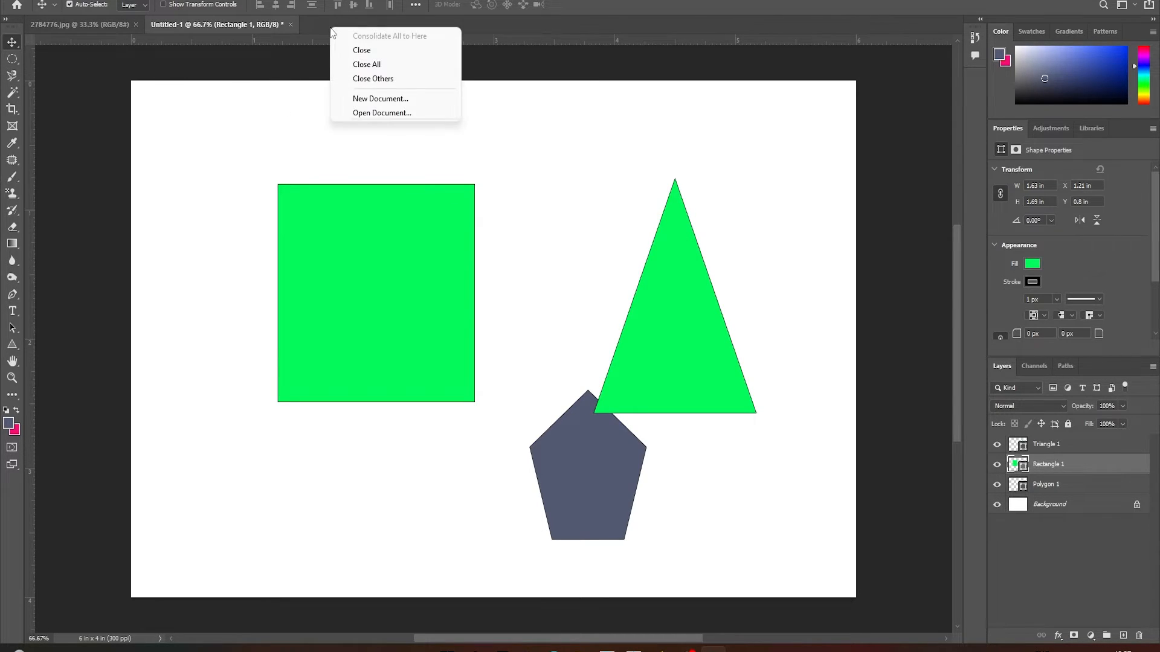
{"action": "left_click", "coordinate": [359, 112]}
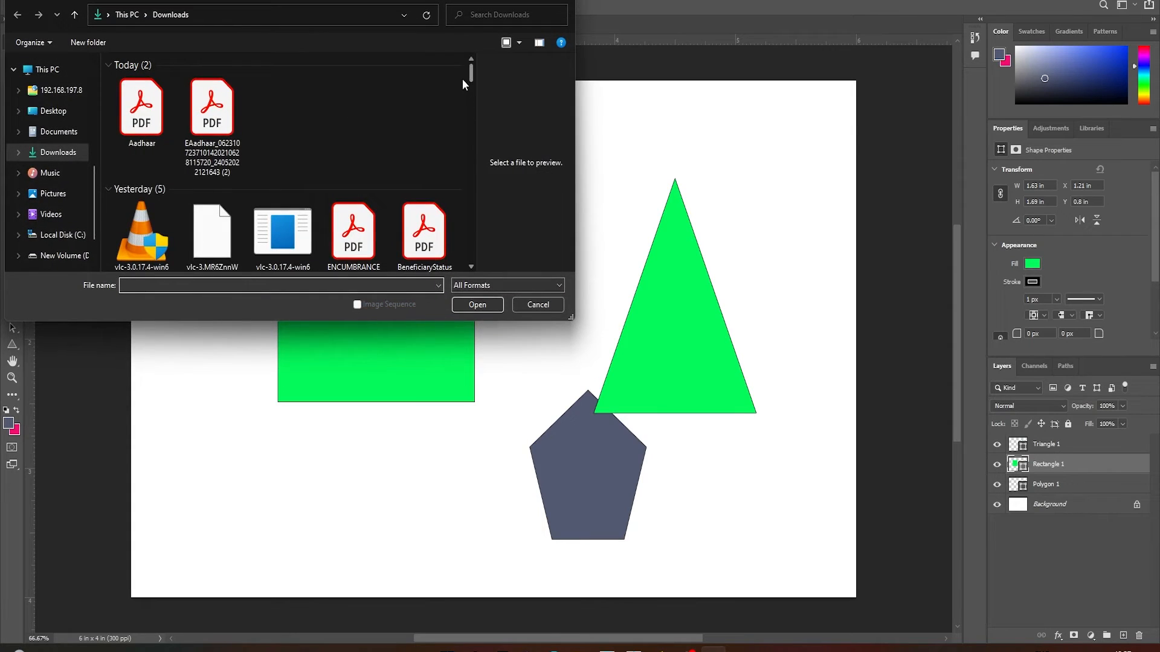
{"action": "left_click_drag", "start_coordinate": [470, 78], "coordinate": [474, 277]}
{"action": "left_click", "coordinate": [354, 127]}
{"action": "left_click", "coordinate": [483, 303]}
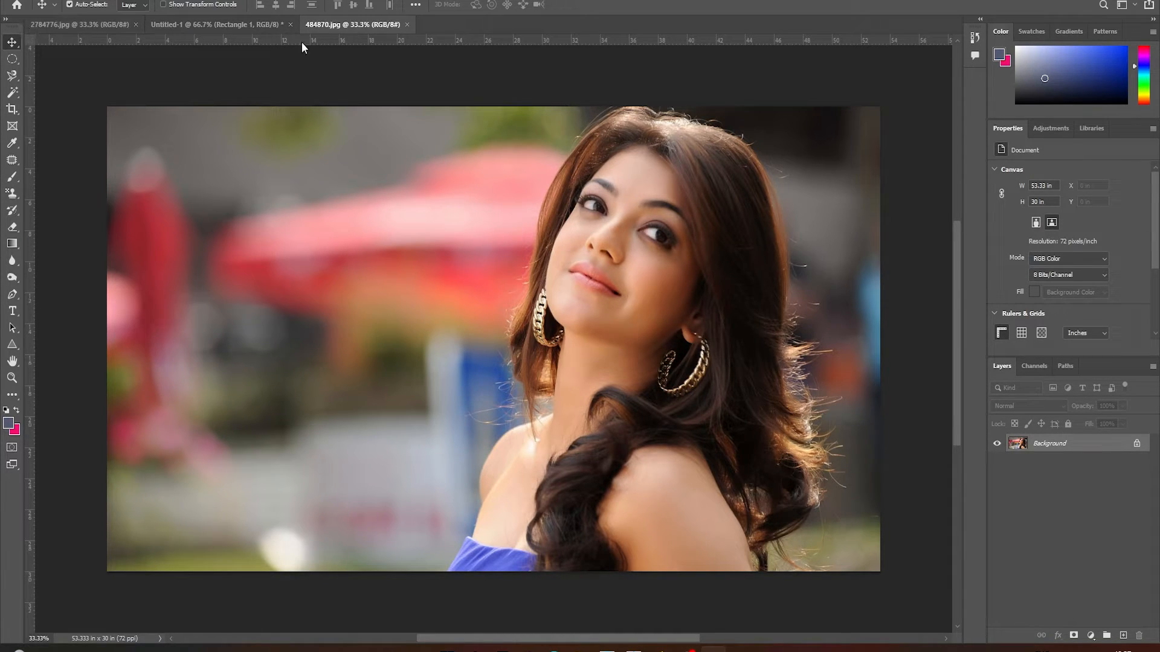
{"action": "right_click", "coordinate": [430, 24]}
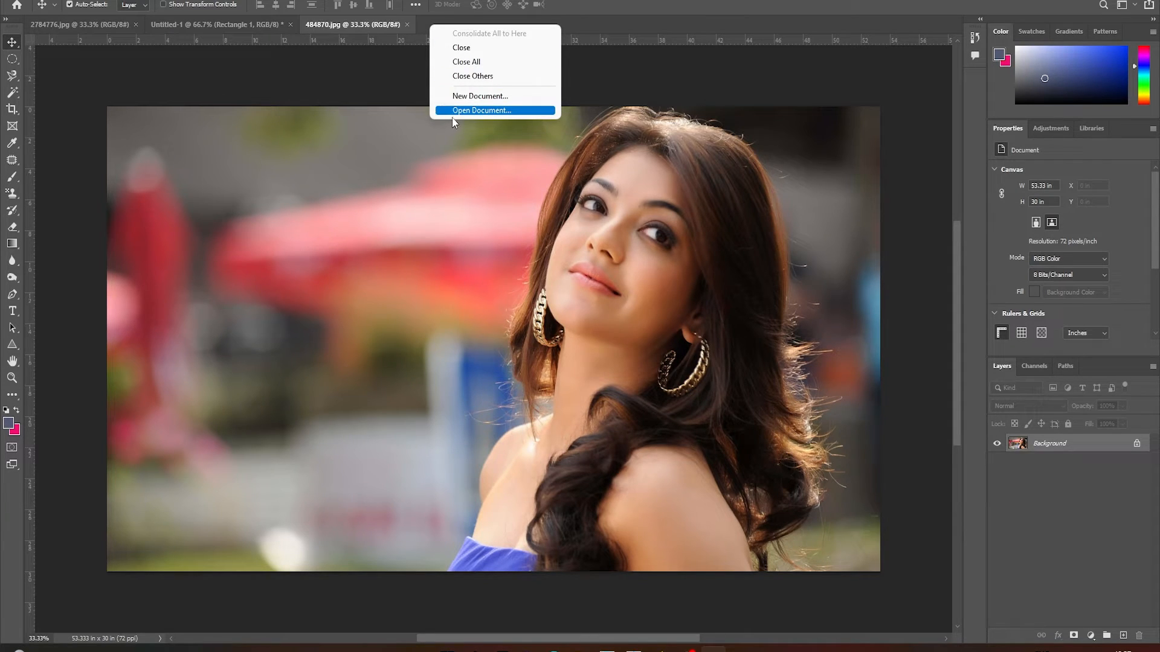
{"action": "left_click", "coordinate": [485, 97]}
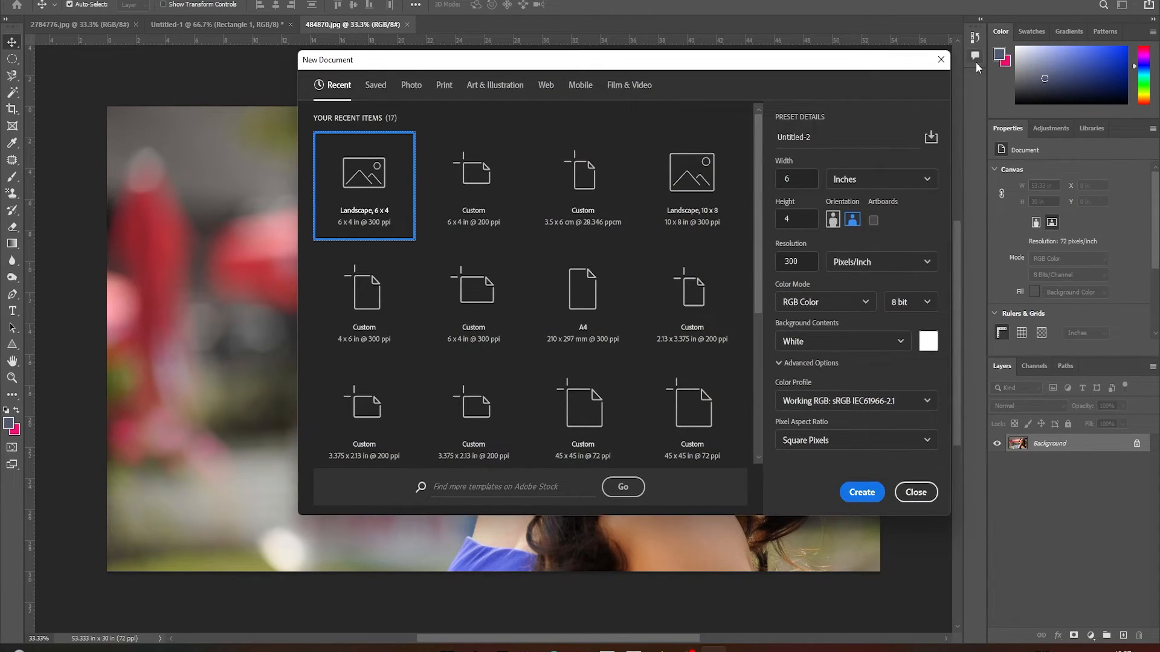
{"action": "left_click", "coordinate": [941, 61]}
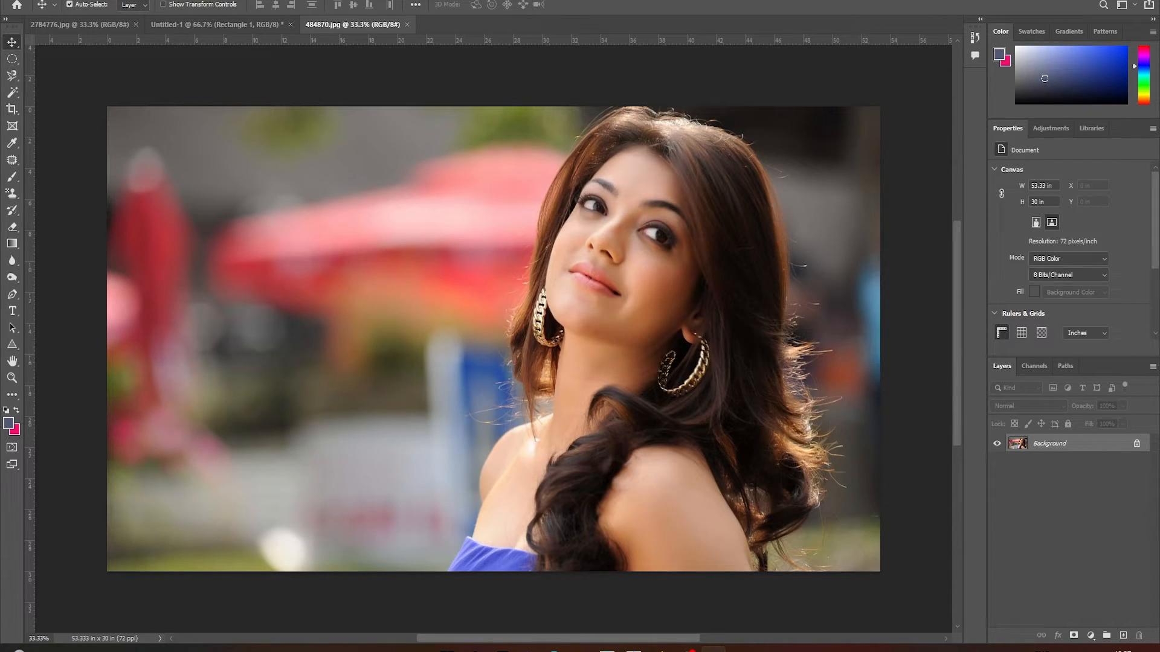
Open the image 599010.jpg from the Downloads folder as another document
{"action": "left_click", "coordinate": [27, 0]}
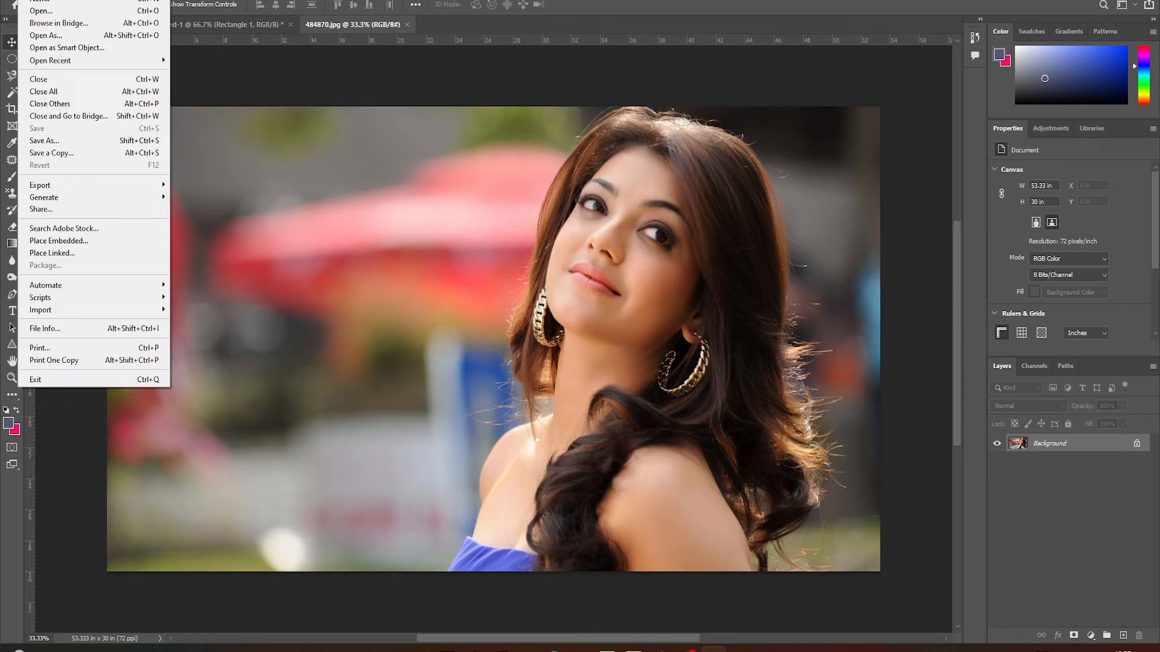
{"action": "left_click", "coordinate": [32, 13]}
{"action": "left_click_drag", "start_coordinate": [470, 76], "coordinate": [473, 257]}
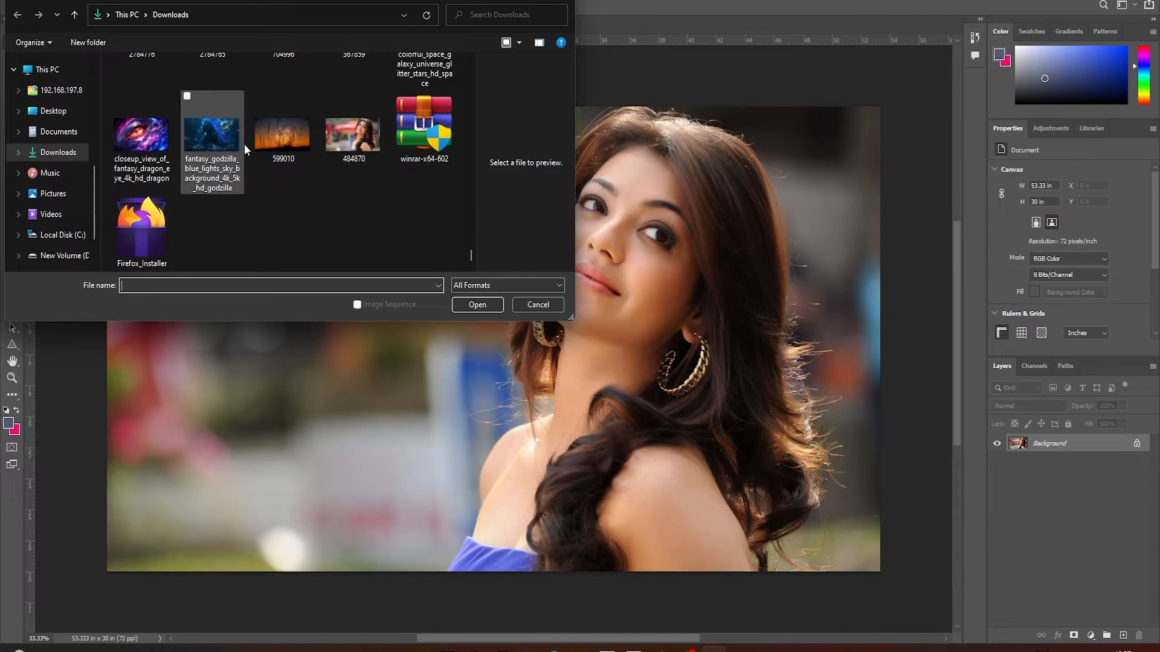
{"action": "left_click", "coordinate": [272, 135]}
{"action": "left_click", "coordinate": [478, 305]}
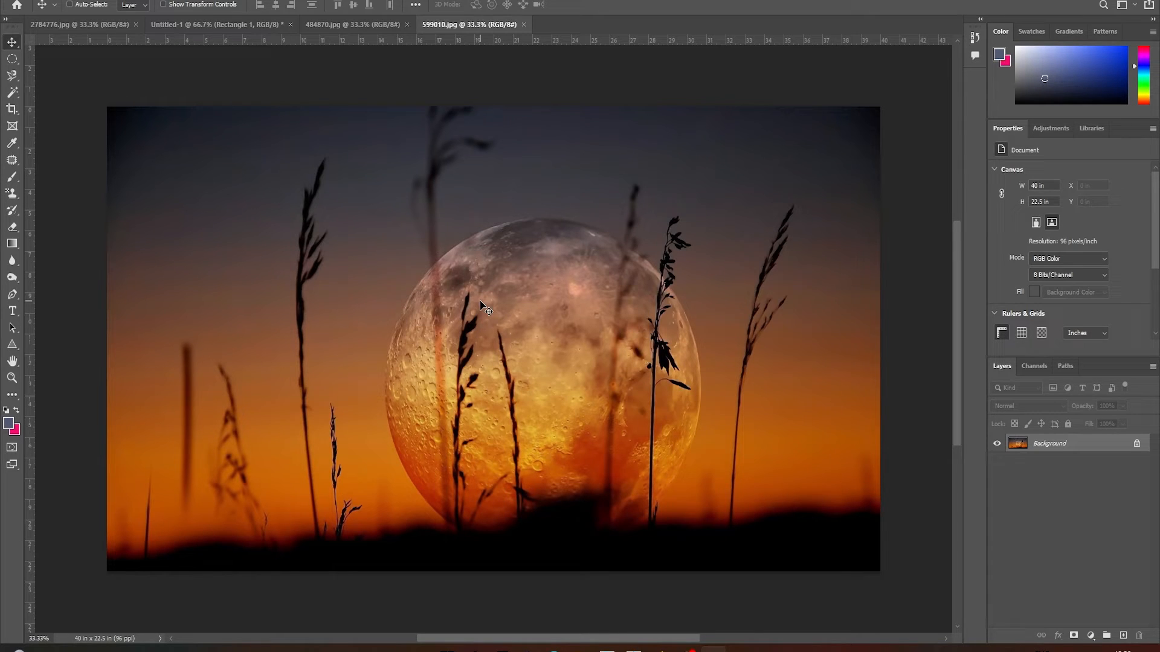
Open the image closeup_view_of_fantasy_dragon_eye_4k_hd_dragon.jpg from the Downloads folder as another document
{"action": "key", "text": "ctrl+o"}
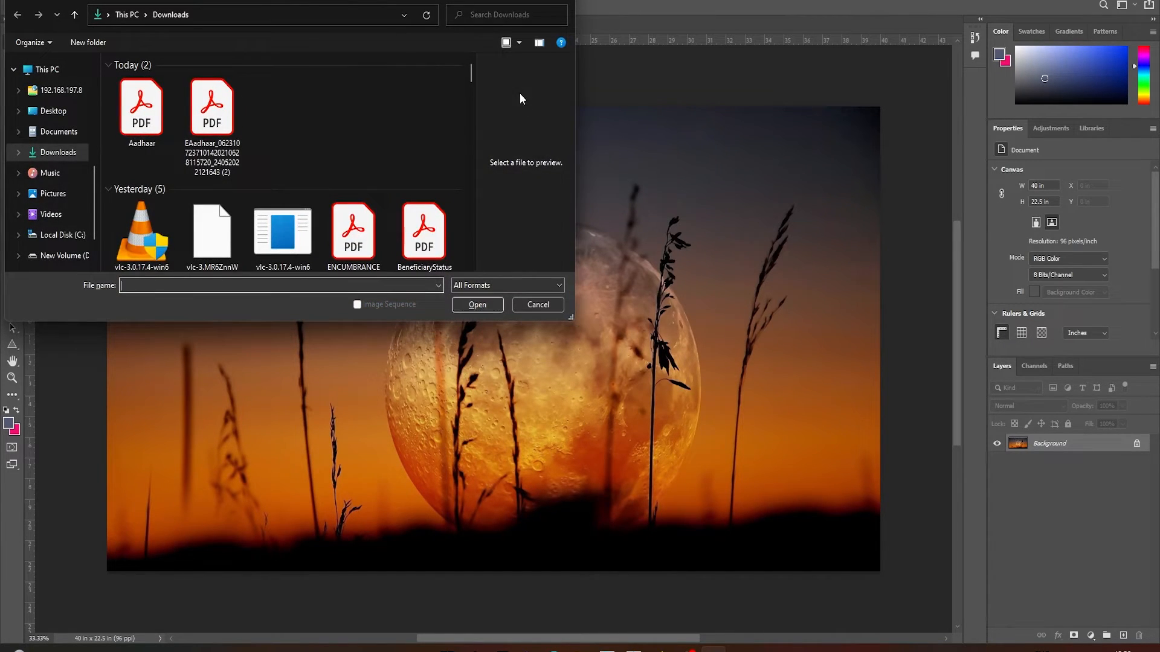
{"action": "left_click_drag", "start_coordinate": [471, 73], "coordinate": [472, 282]}
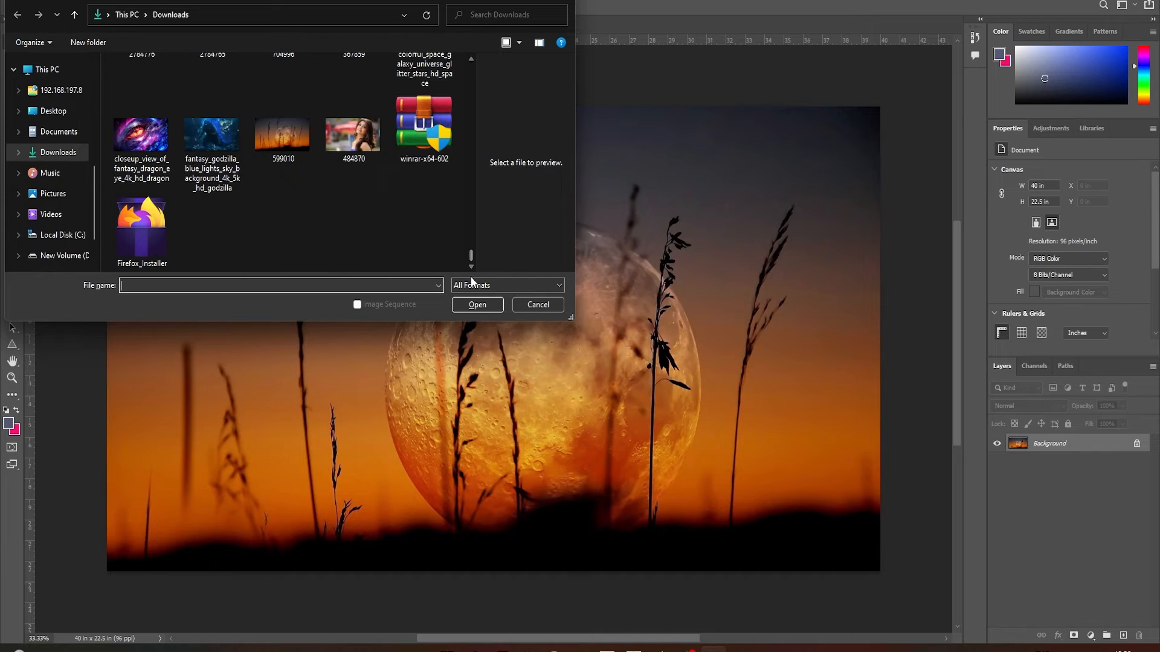
{"action": "left_click", "coordinate": [141, 138]}
{"action": "left_click", "coordinate": [460, 302]}
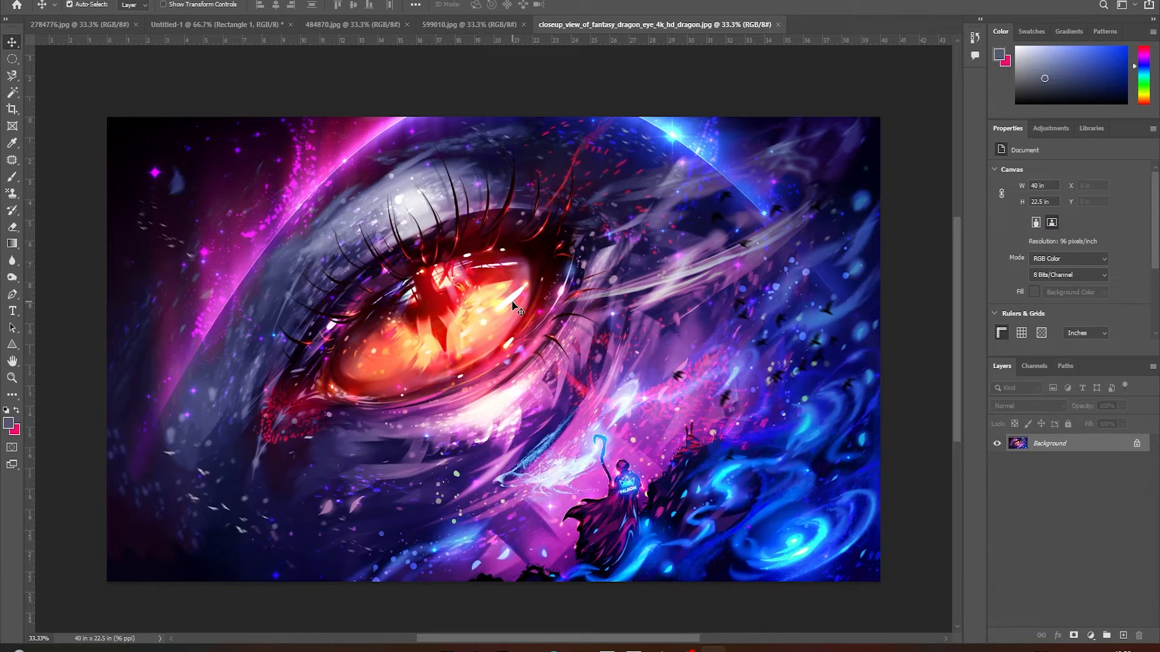
Copy the dragon-eye image into the Untitled-1 document with the Move tool and shift it down and right so it covers the canvas
{"action": "key", "text": "F6"}
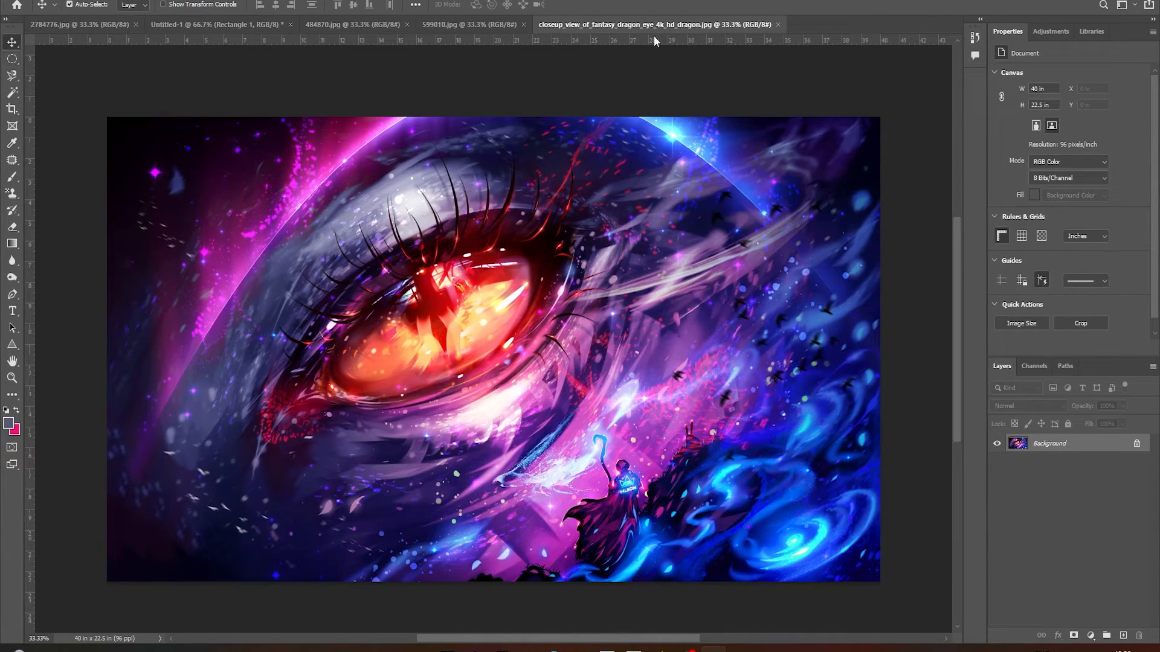
{"action": "left_click_drag", "start_coordinate": [490, 294], "coordinate": [262, 259]}
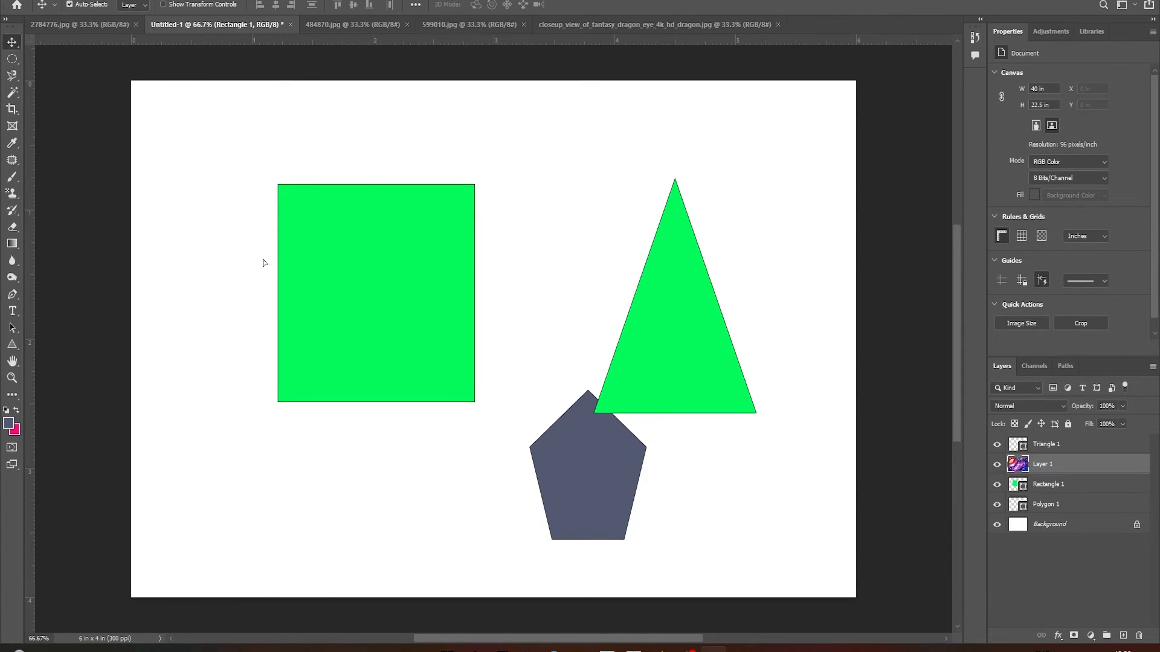
{"action": "left_click_drag", "start_coordinate": [431, 304], "coordinate": [758, 469]}
{"action": "key", "text": "ctrl+minus"}
{"action": "key", "text": "ctrl+minus"}
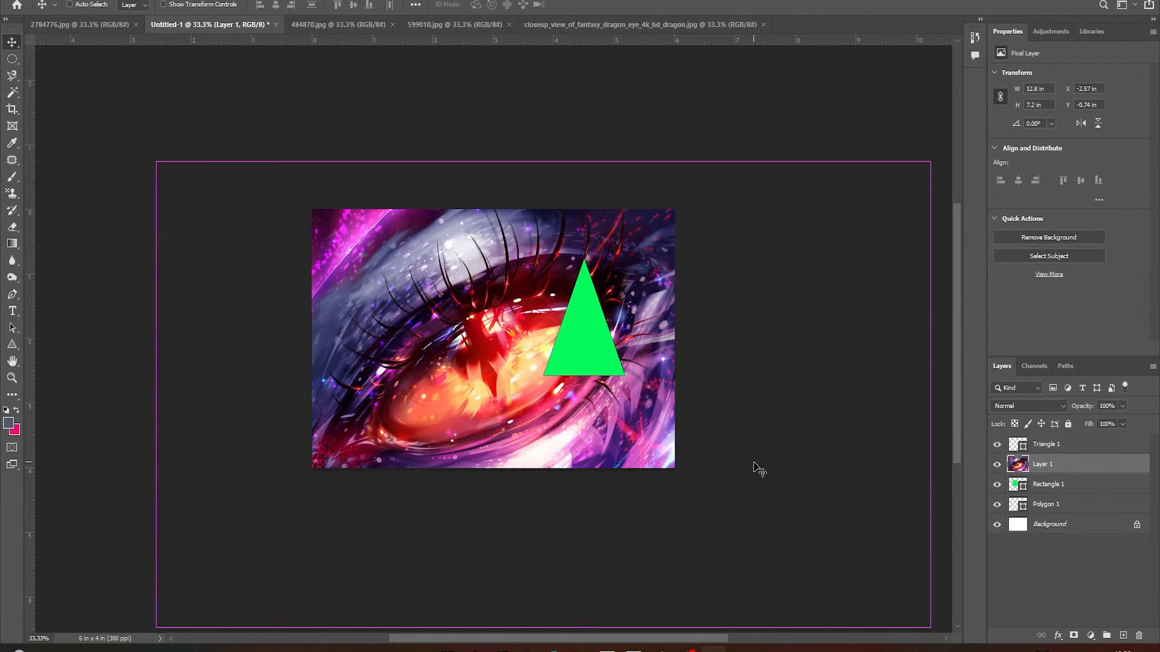
Scale the dragon-eye layer down to about 3.24 × 1.83 in with Free Transform and move it to the upper left of the canvas
{"action": "key", "text": "ctrl+t"}
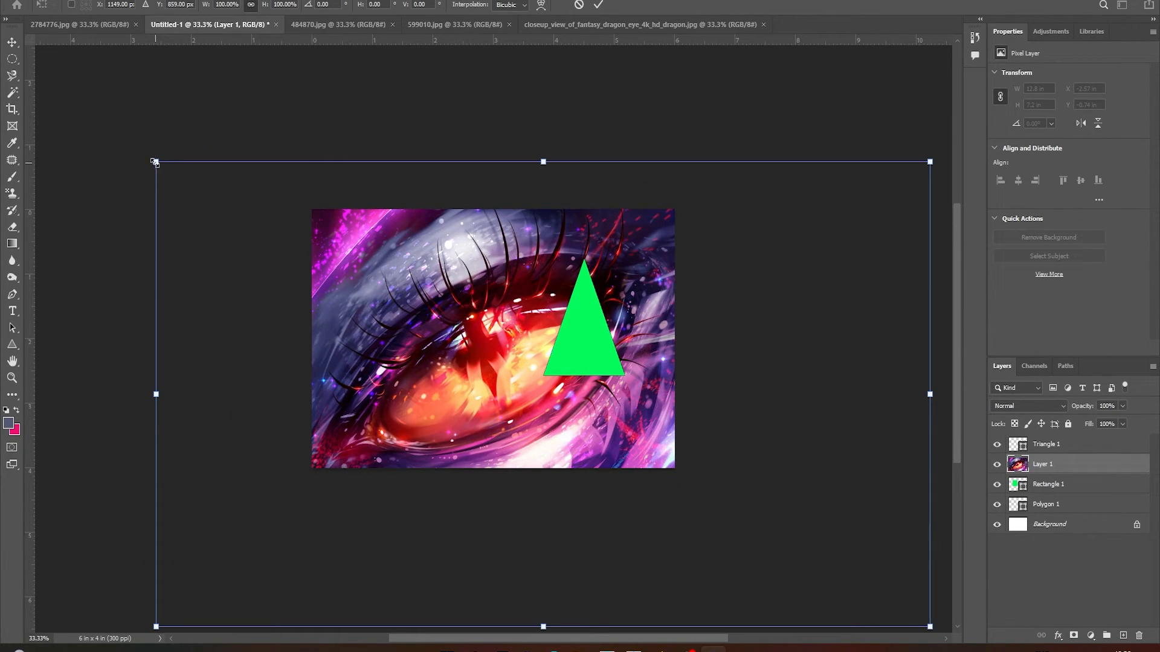
{"action": "left_click_drag", "start_coordinate": [155, 162], "coordinate": [733, 510]}
{"action": "left_click_drag", "start_coordinate": [862, 588], "coordinate": [493, 345]}
{"action": "key", "text": "Return"}
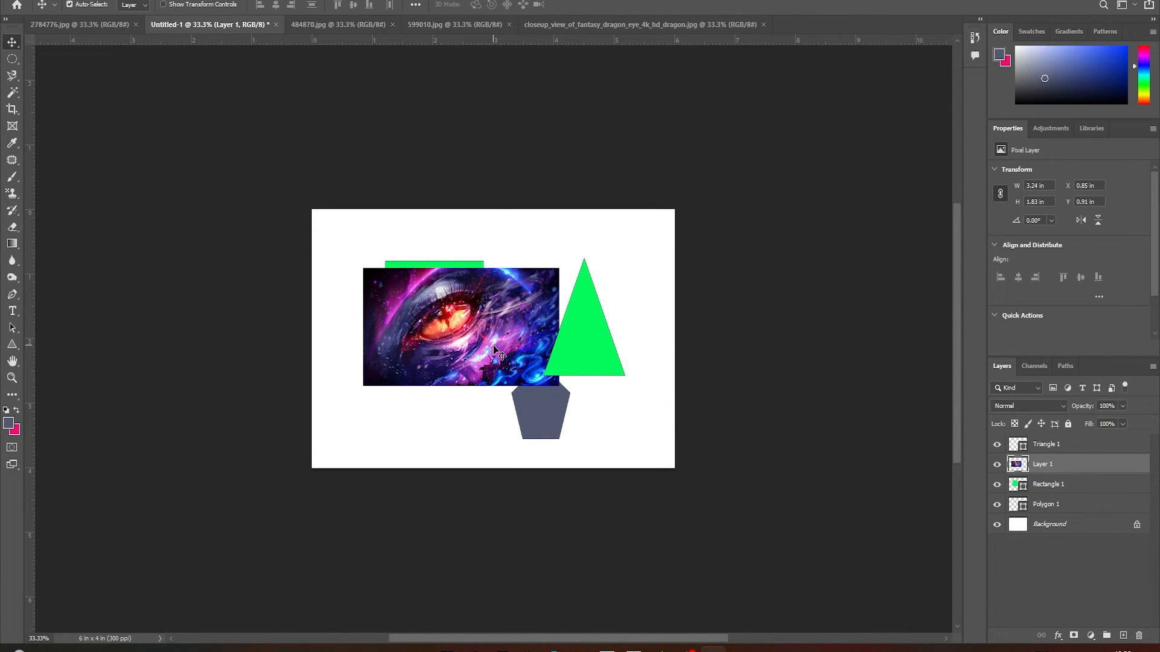
{"action": "key", "text": "ctrl"}
{"action": "scroll", "coordinate": [494, 349], "scroll_direction": "up", "scroll_amount": 3}
{"action": "left_click_drag", "start_coordinate": [347, 300], "coordinate": [299, 222]}
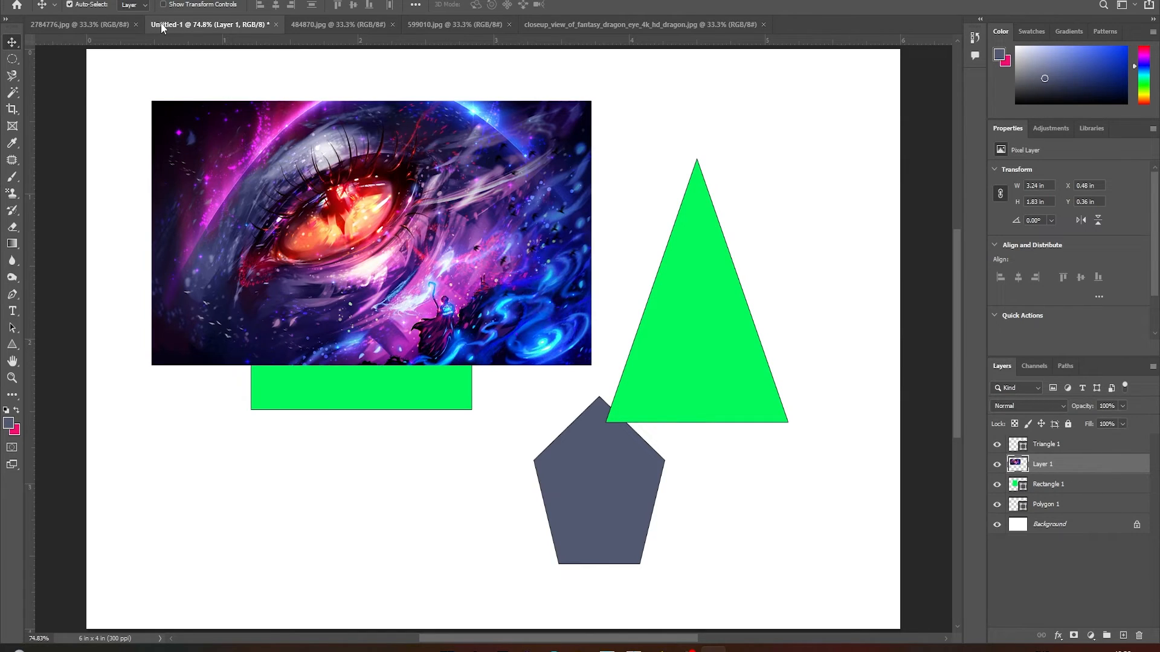
Copy the 2784776.jpg image into Untitled-1 and scale it to about 19% with Free Transform, overlapping the dragon-eye picture's lower-left part
{"action": "left_click", "coordinate": [74, 19]}
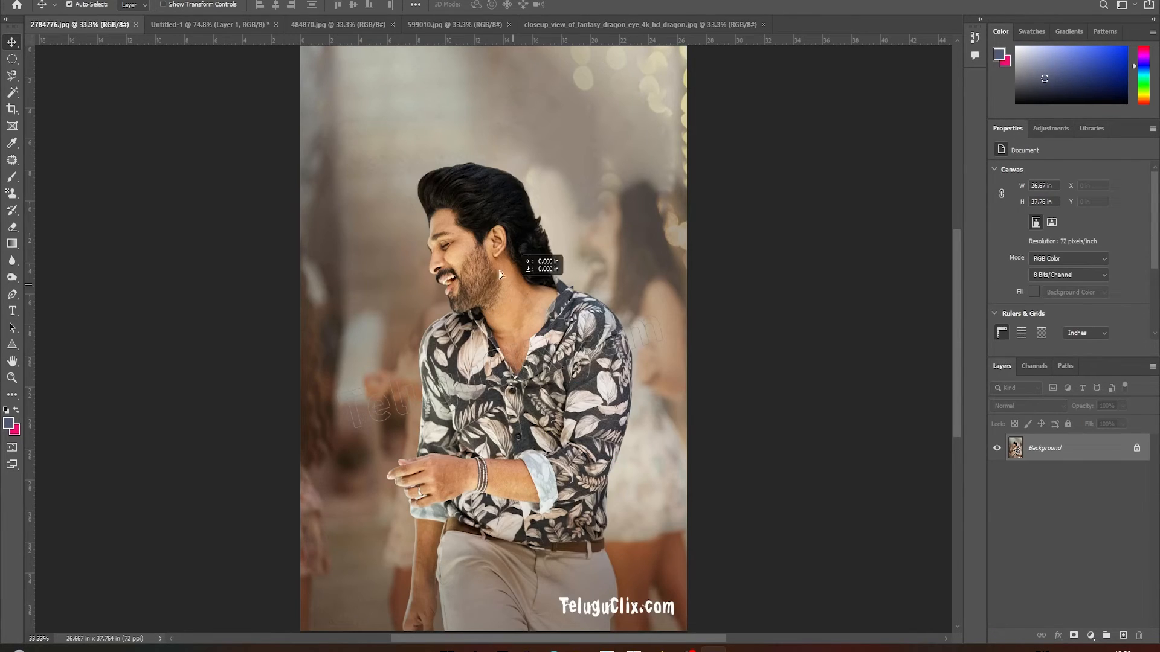
{"action": "left_click_drag", "start_coordinate": [547, 255], "coordinate": [440, 375]}
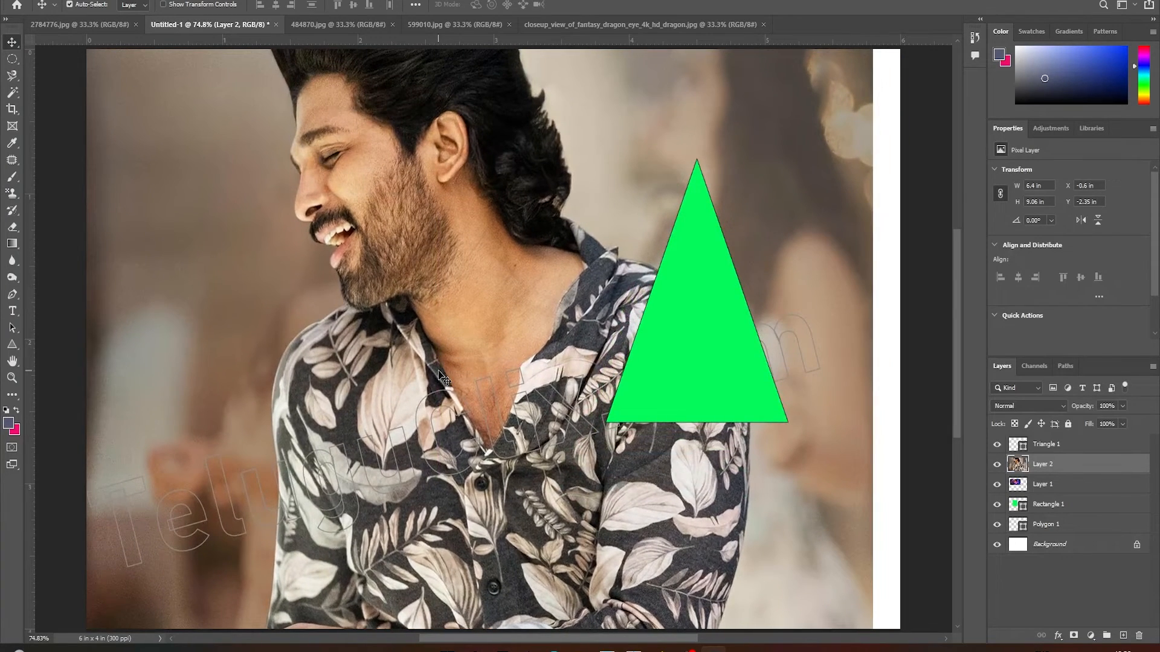
{"action": "key", "text": "ctrl+t"}
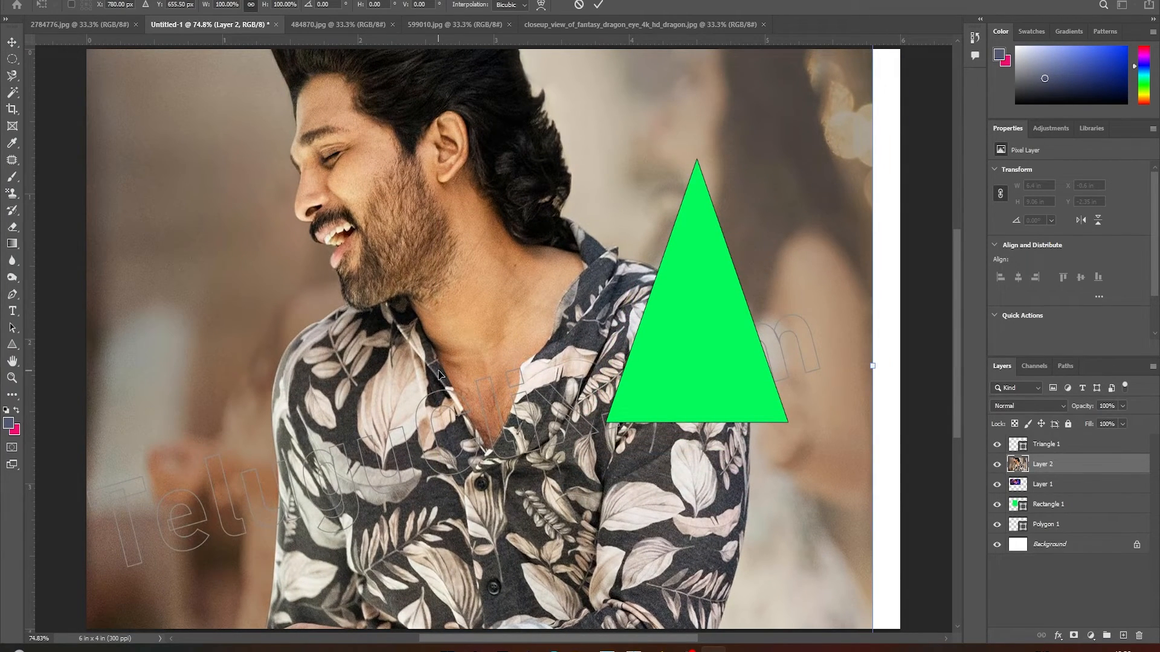
{"action": "left_click_drag", "start_coordinate": [874, 366], "coordinate": [245, 366]}
{"action": "left_click_drag", "start_coordinate": [188, 431], "coordinate": [462, 388]}
{"action": "left_click_drag", "start_coordinate": [495, 341], "coordinate": [419, 342]}
{"action": "left_click_drag", "start_coordinate": [335, 406], "coordinate": [304, 501]}
{"action": "key", "text": "Return"}
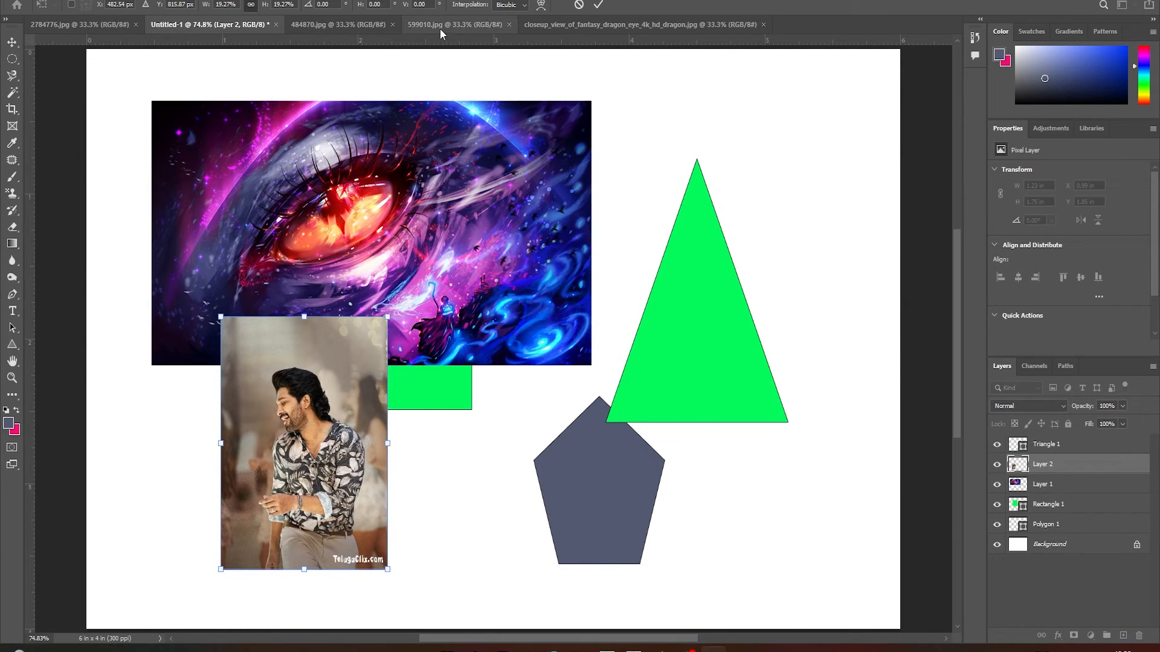
Copy the 599010.jpg moon image into Untitled-1 and scale it to about 19% with Free Transform, placed below the dragon-eye picture's centre
{"action": "left_click", "coordinate": [439, 25]}
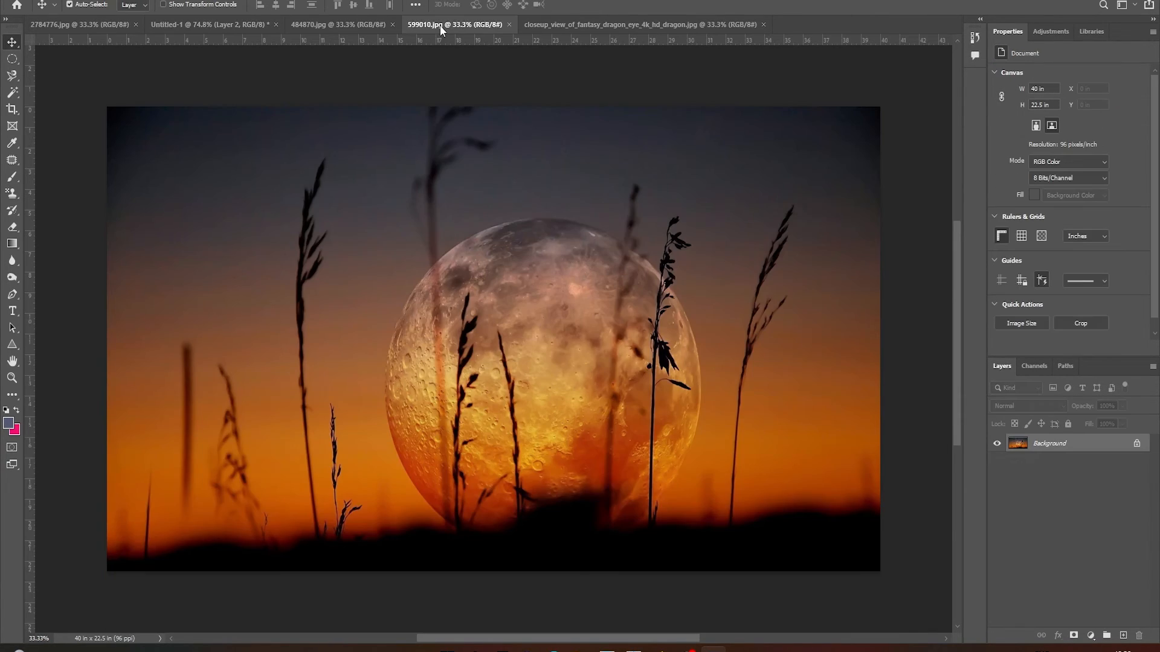
{"action": "left_click_drag", "start_coordinate": [197, 22], "coordinate": [495, 218]}
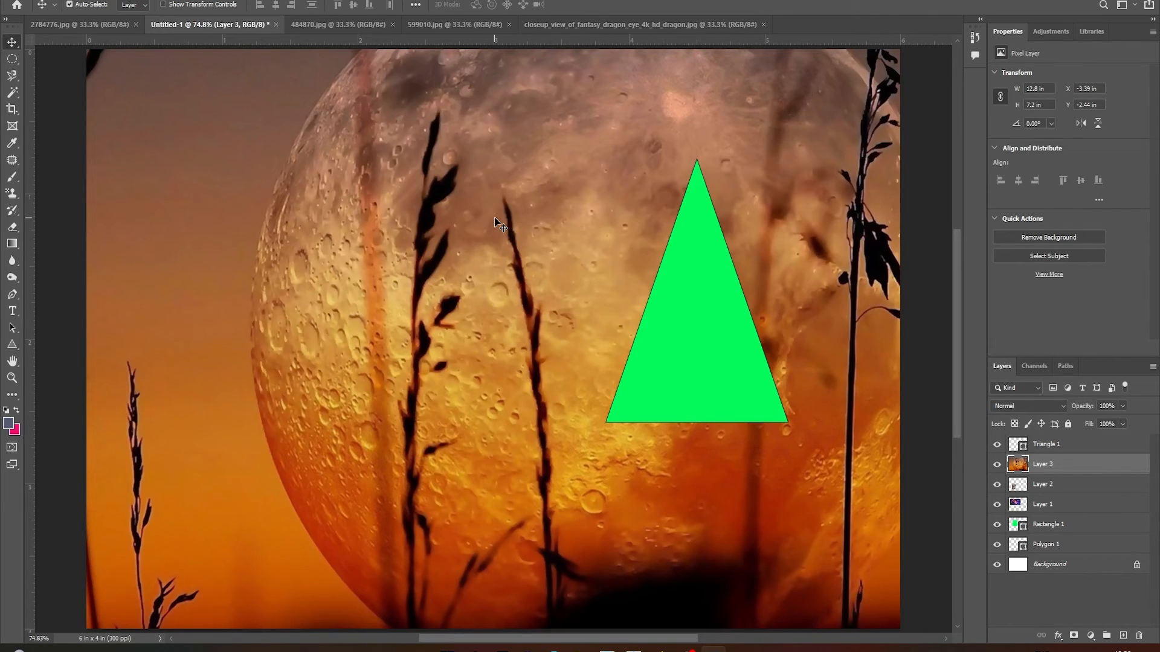
{"action": "key", "text": "ctrl+t"}
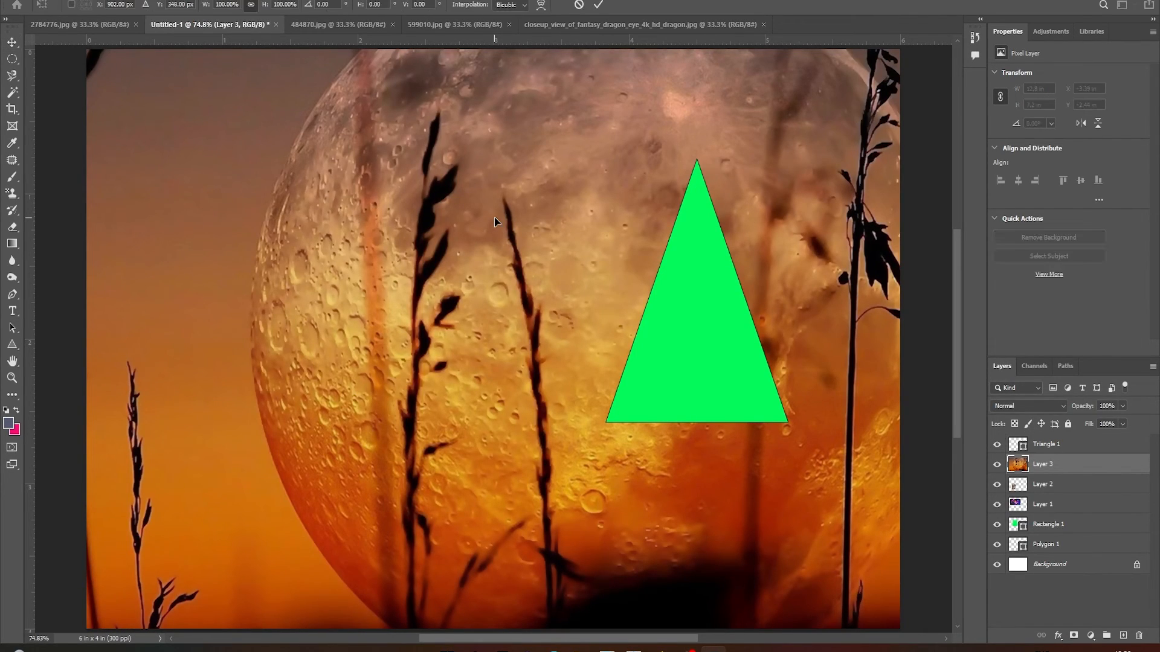
{"action": "key", "text": "ctrl+minus"}
{"action": "key", "text": "ctrl+minus"}
{"action": "key", "text": "ctrl+minus"}
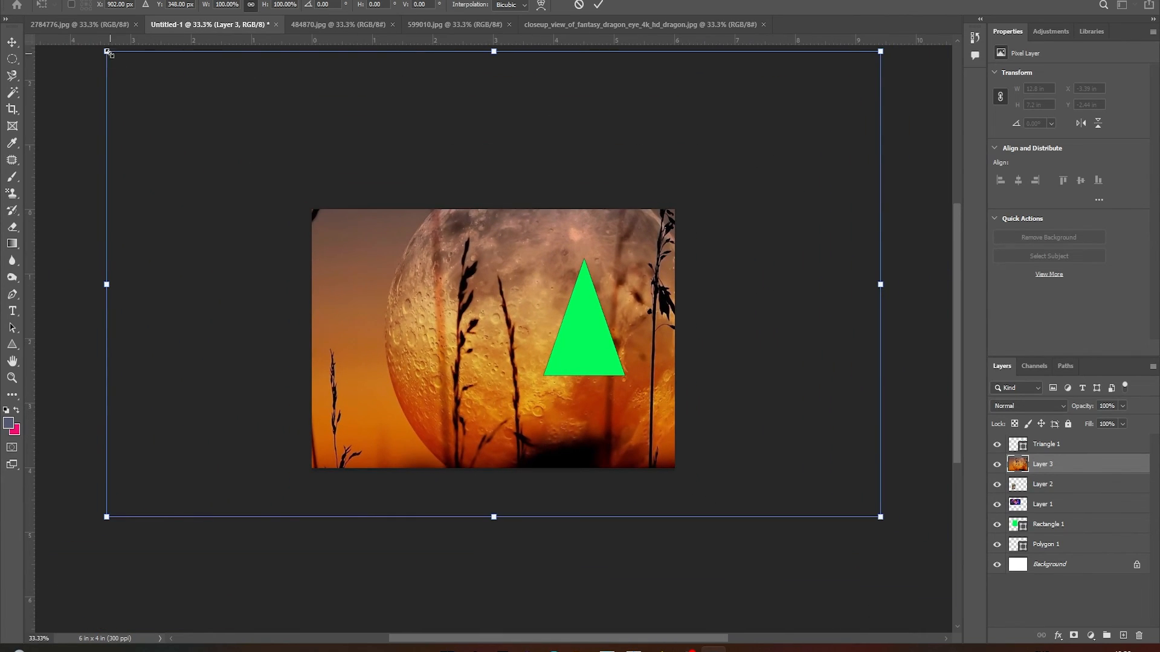
{"action": "left_click_drag", "start_coordinate": [107, 53], "coordinate": [732, 427]}
{"action": "left_click_drag", "start_coordinate": [818, 470], "coordinate": [469, 374]}
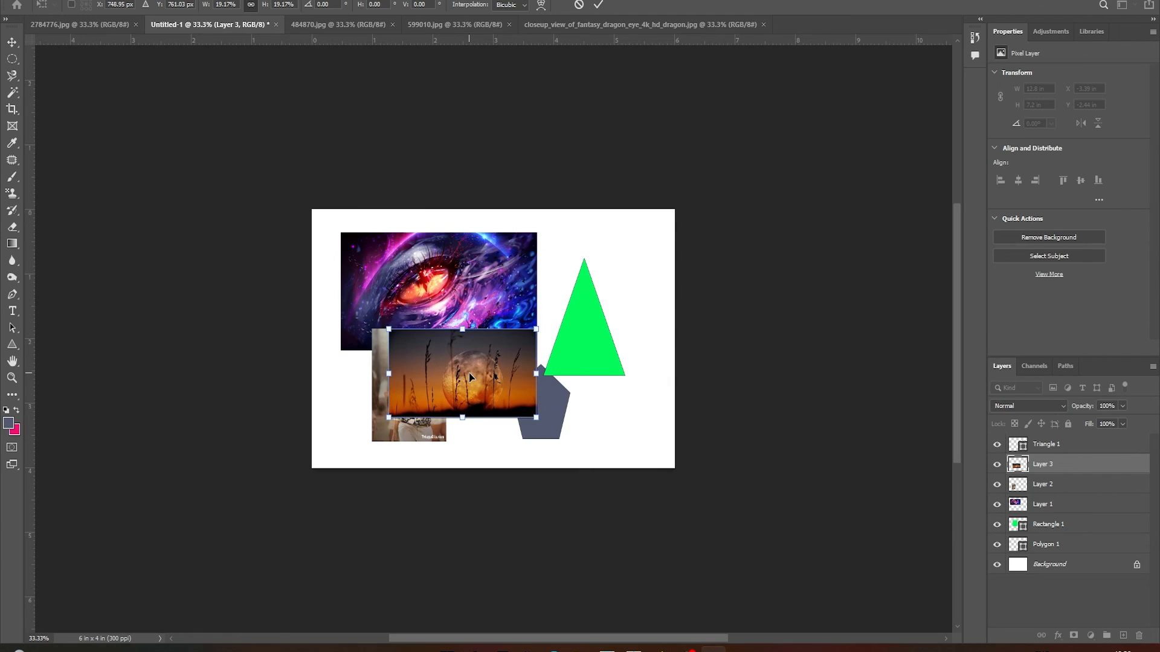
{"action": "key", "text": "Return"}
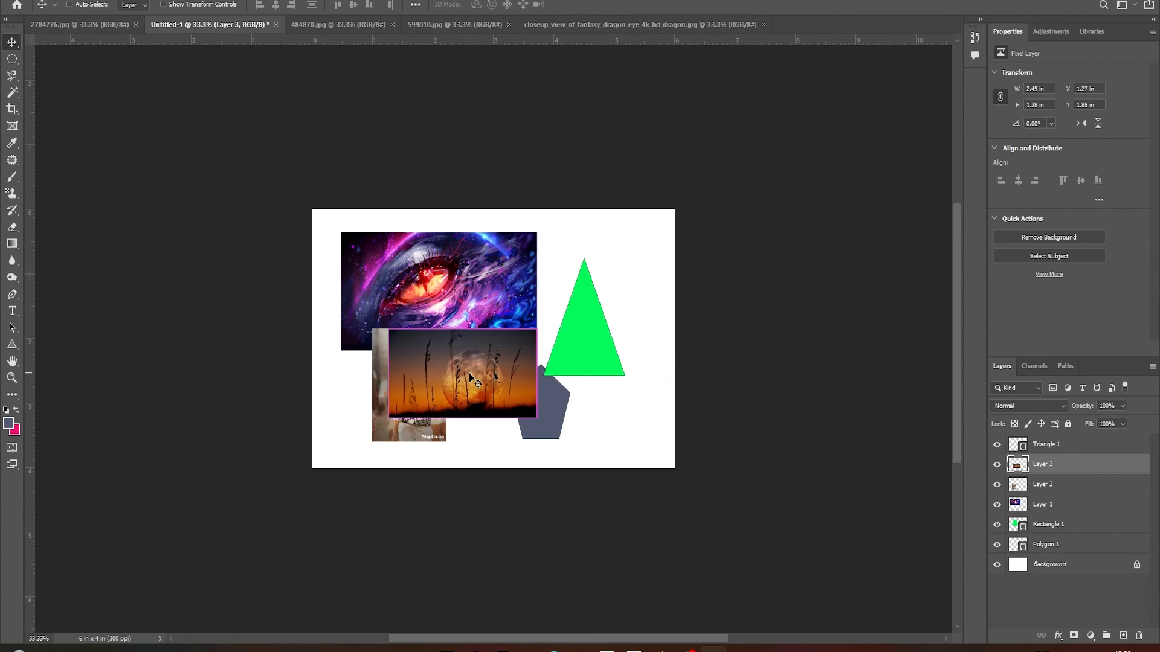
Move the dragon-eye picture into the canvas's upper-left corner and the moon picture against the top edge to its right
{"action": "key", "text": "ctrl+0"}
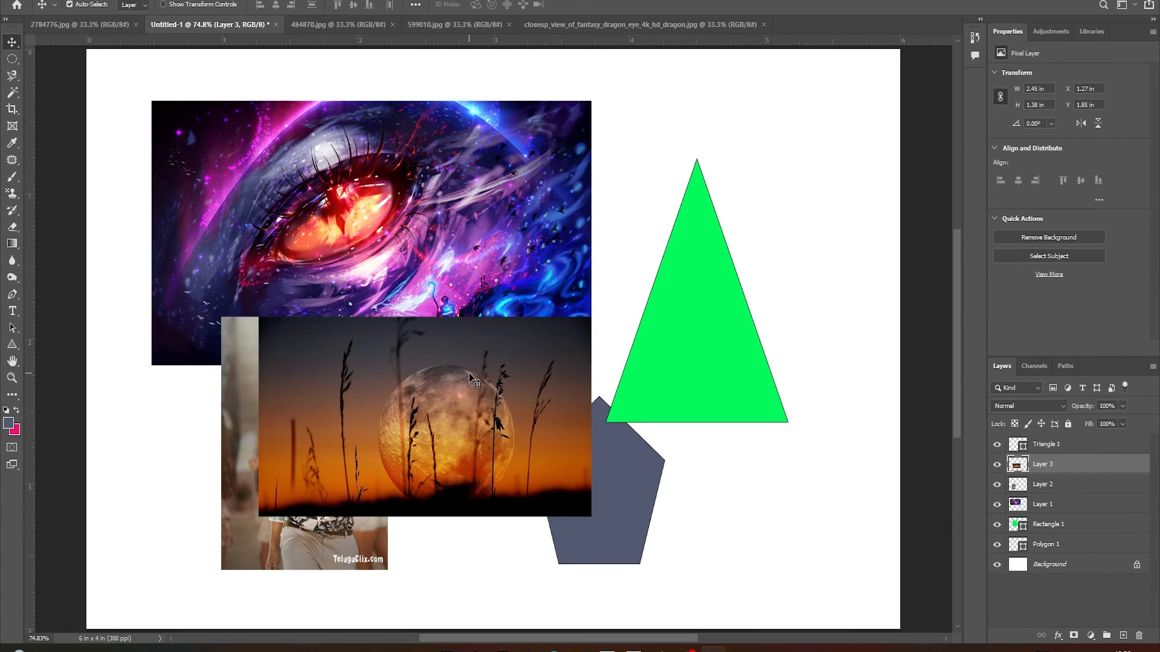
{"action": "left_click_drag", "start_coordinate": [460, 387], "coordinate": [715, 160]}
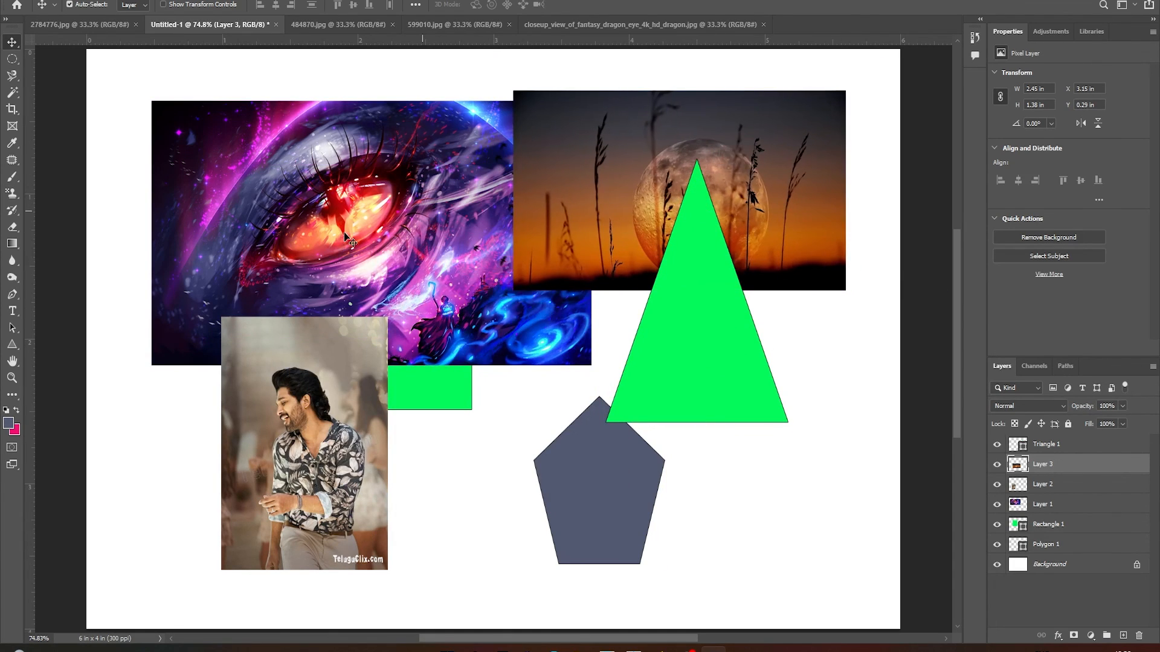
{"action": "left_click_drag", "start_coordinate": [301, 298], "coordinate": [235, 245]}
{"action": "left_click_drag", "start_coordinate": [607, 194], "coordinate": [650, 124]}
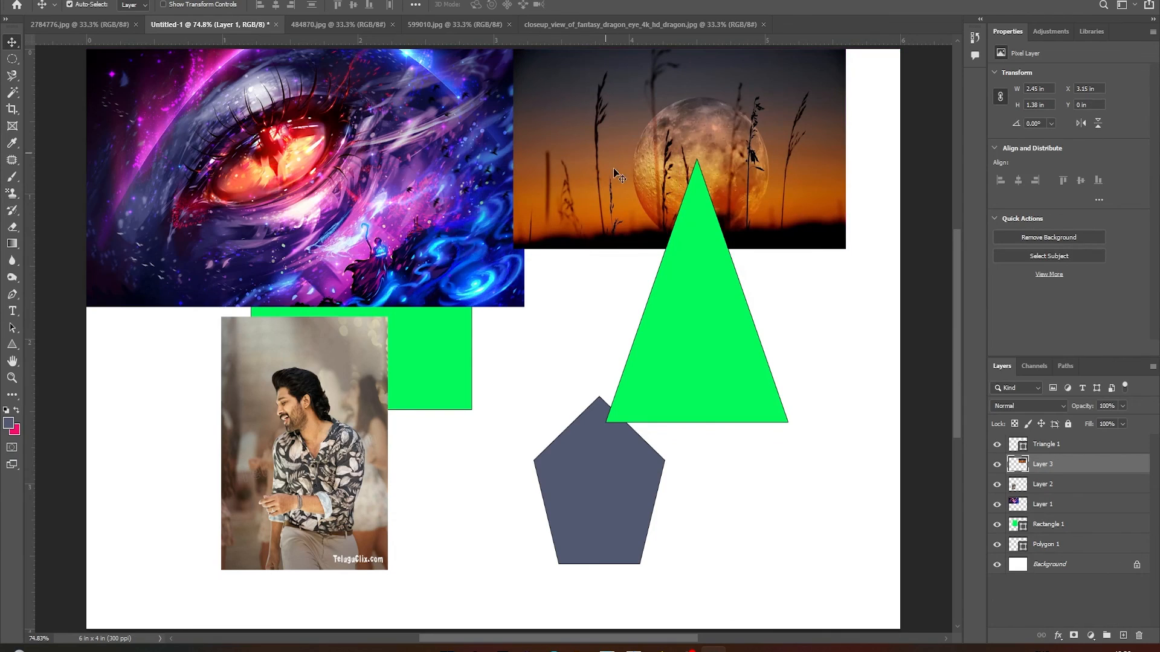
Move the triangle down and left, the pentagon up and right, and the green rectangle to below the moon picture
{"action": "left_click", "coordinate": [679, 321]}
{"action": "left_click_drag", "start_coordinate": [679, 320], "coordinate": [508, 398]}
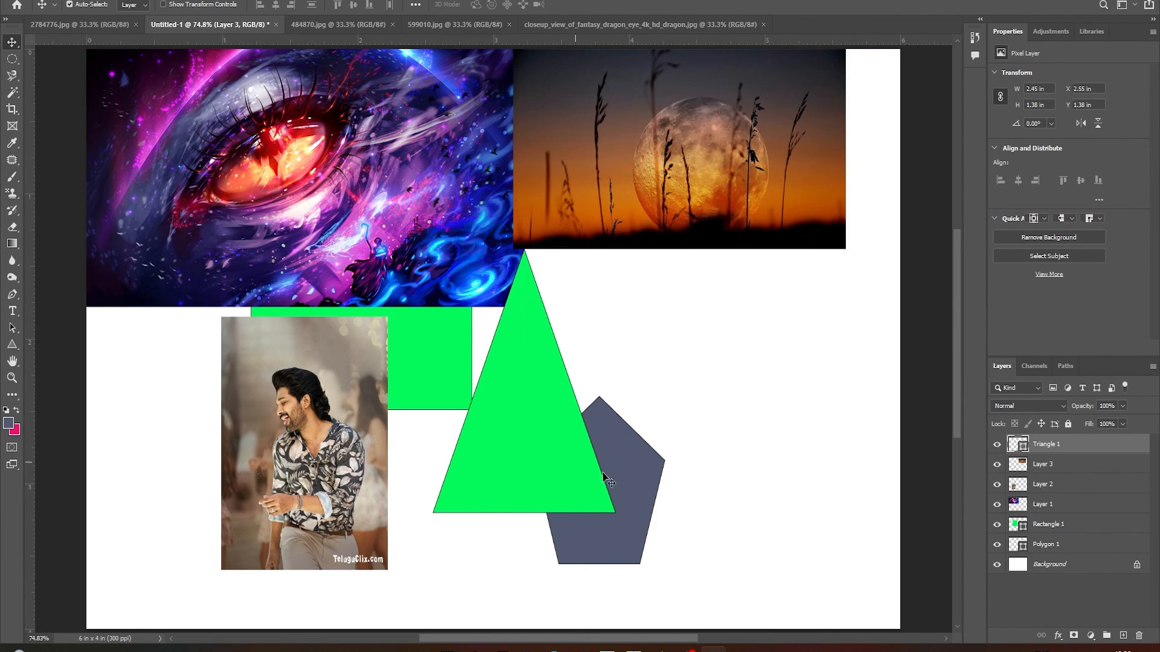
{"action": "left_click_drag", "start_coordinate": [626, 466], "coordinate": [693, 386]}
{"action": "left_click_drag", "start_coordinate": [418, 384], "coordinate": [693, 477]}
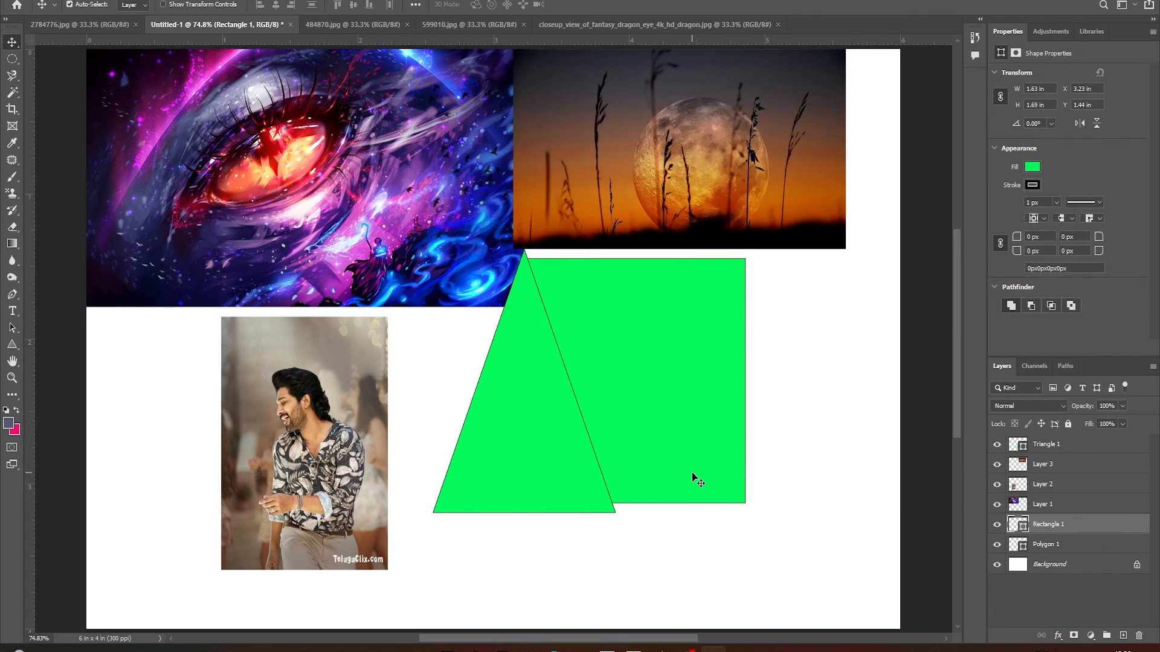